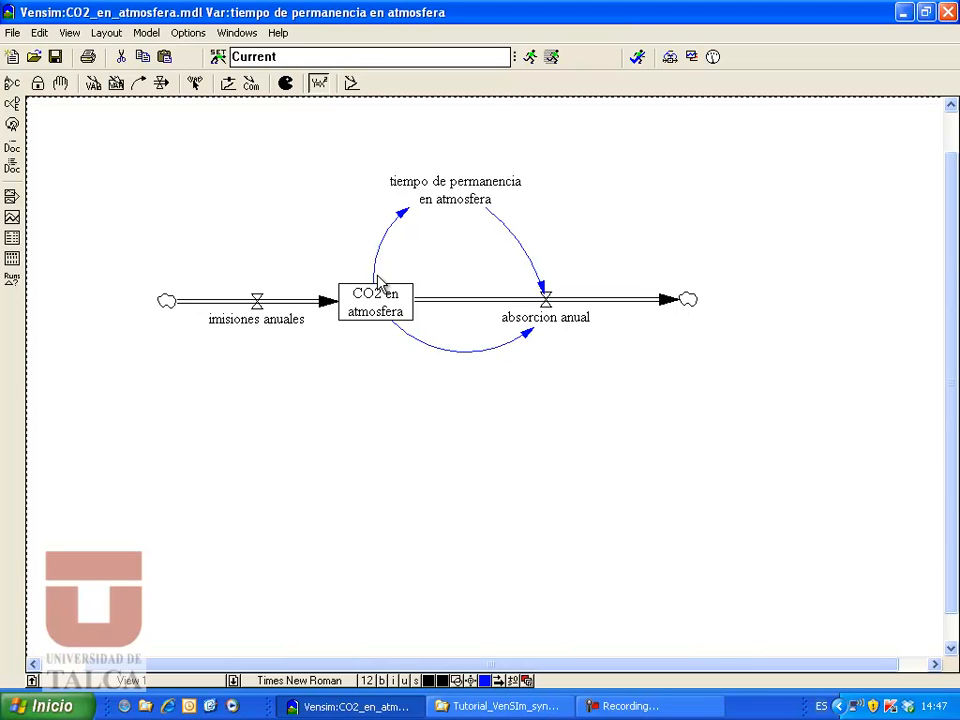
Change the equation of tiempo de permanencia en atmosfera to an Auxiliary with Lookup, keeping CO2 en atmosfera as its input
left_click(59, 84)
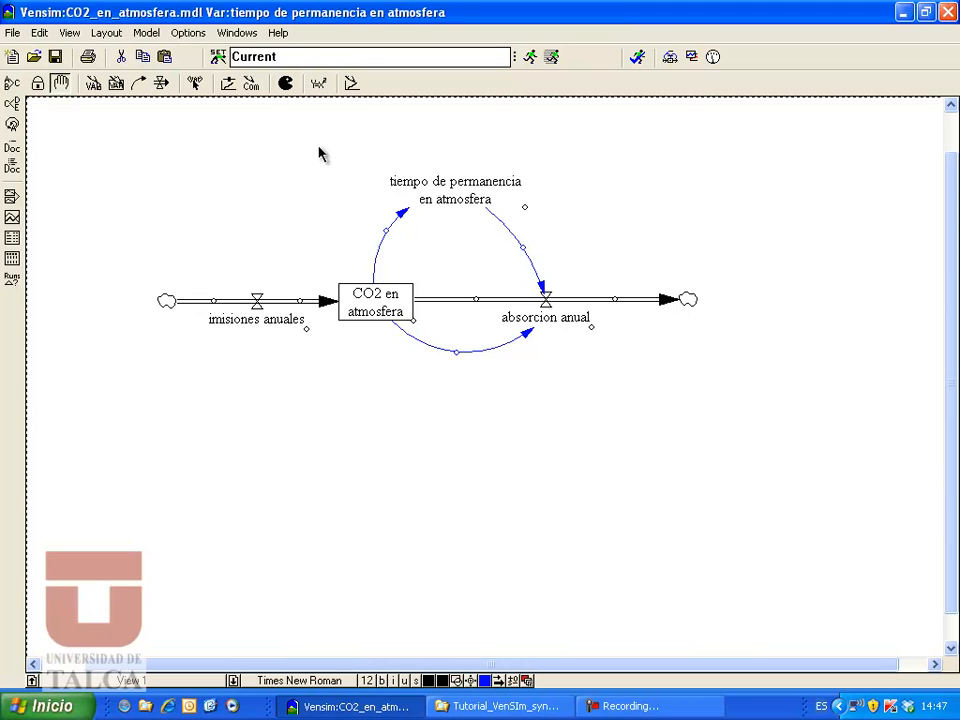
mouse_move(448, 201)
left_click(318, 84)
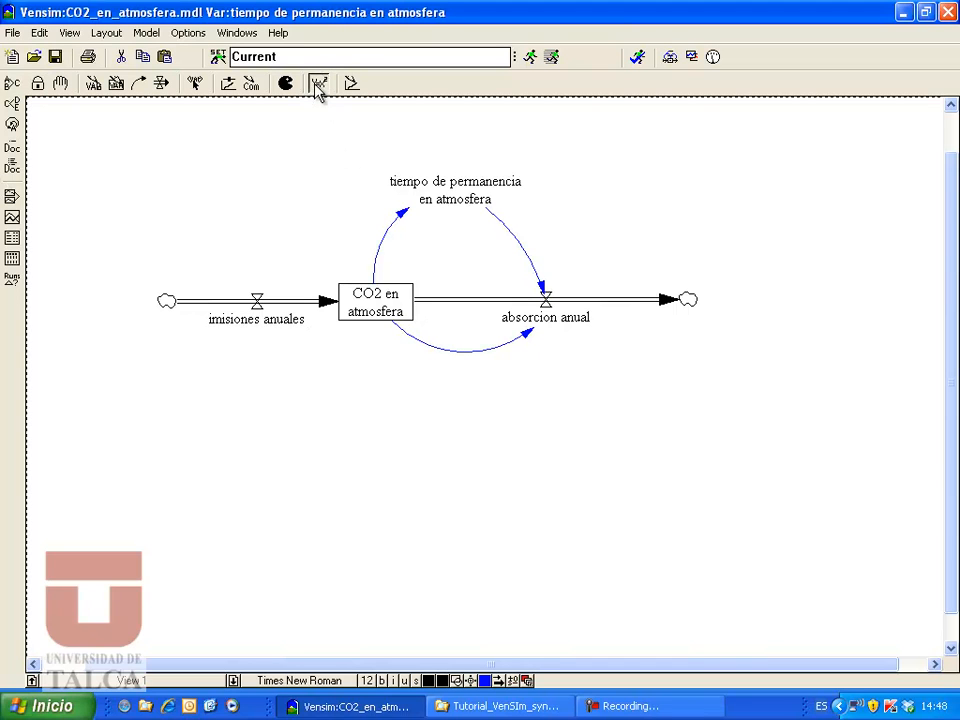
left_click(461, 192)
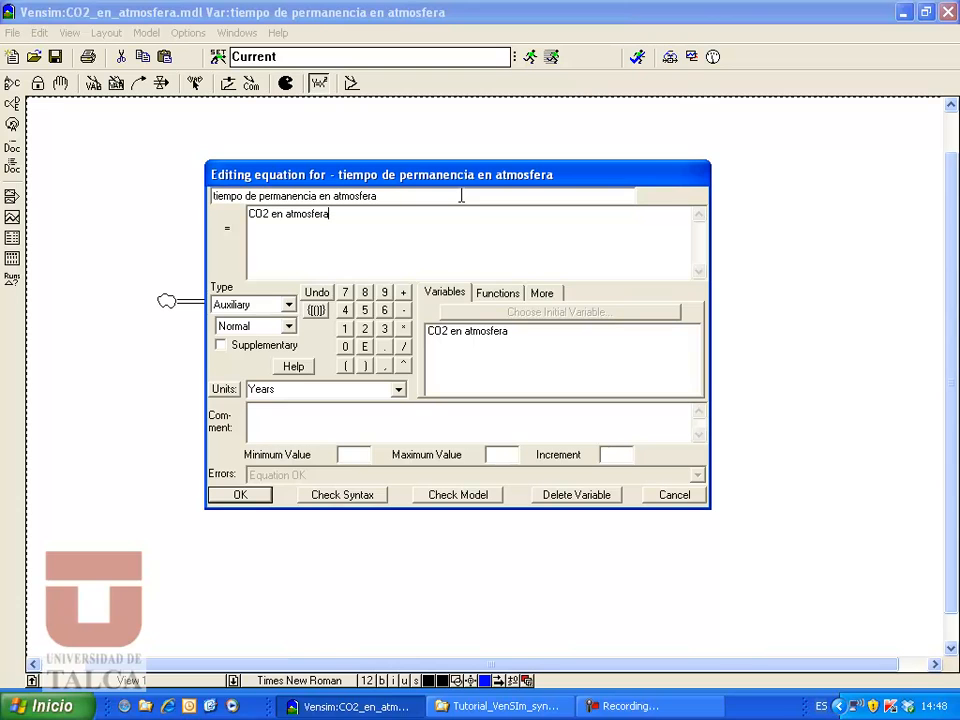
double_click(323, 214)
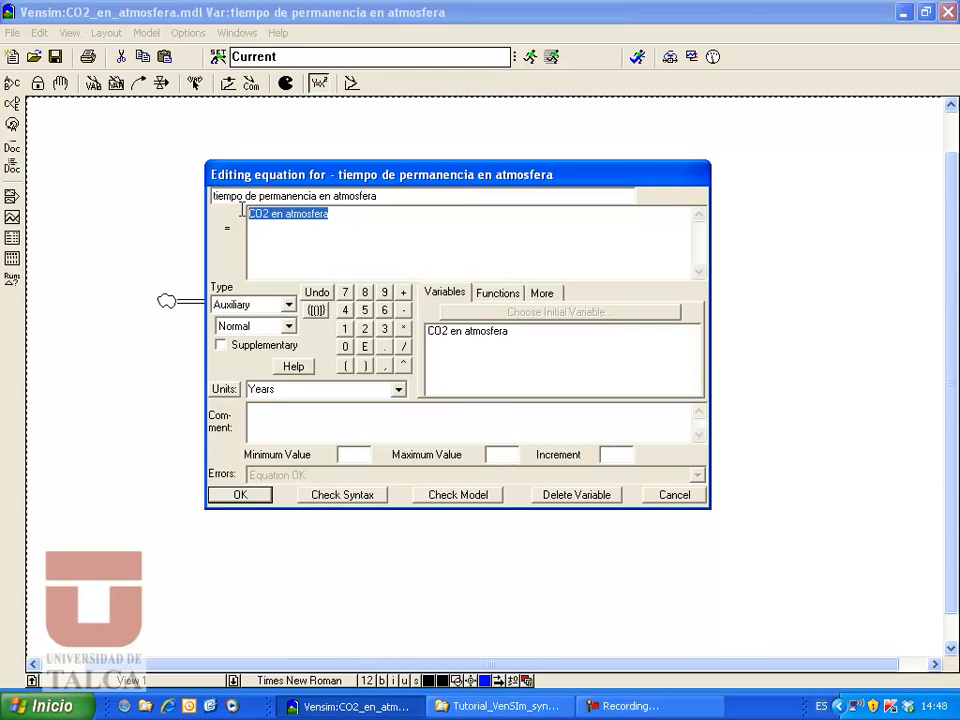
left_click(336, 214)
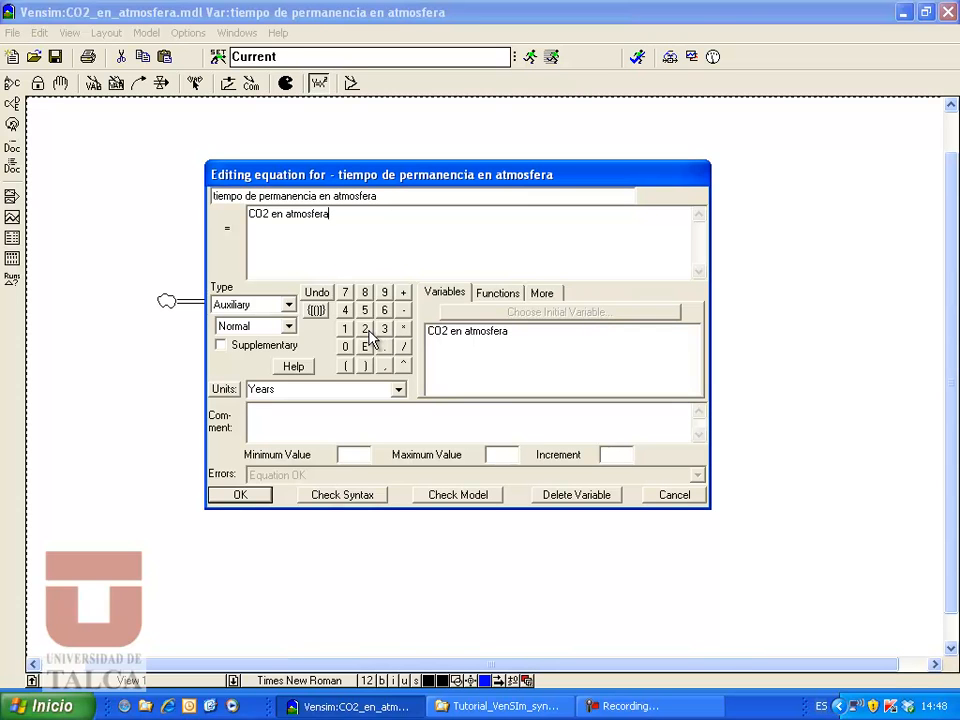
left_click(289, 327)
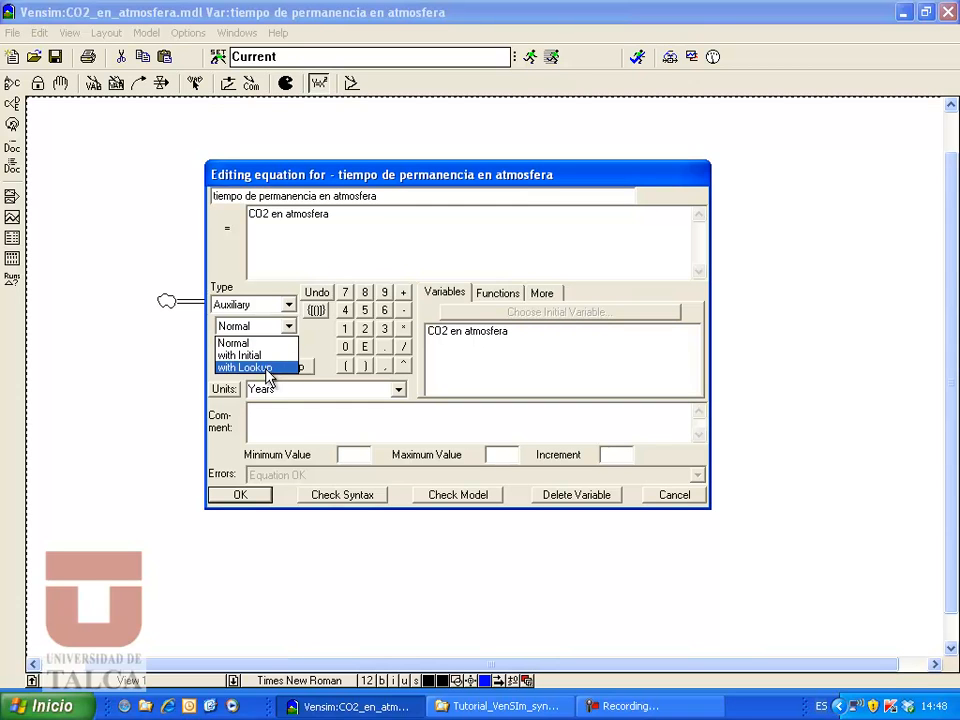
left_click(258, 368)
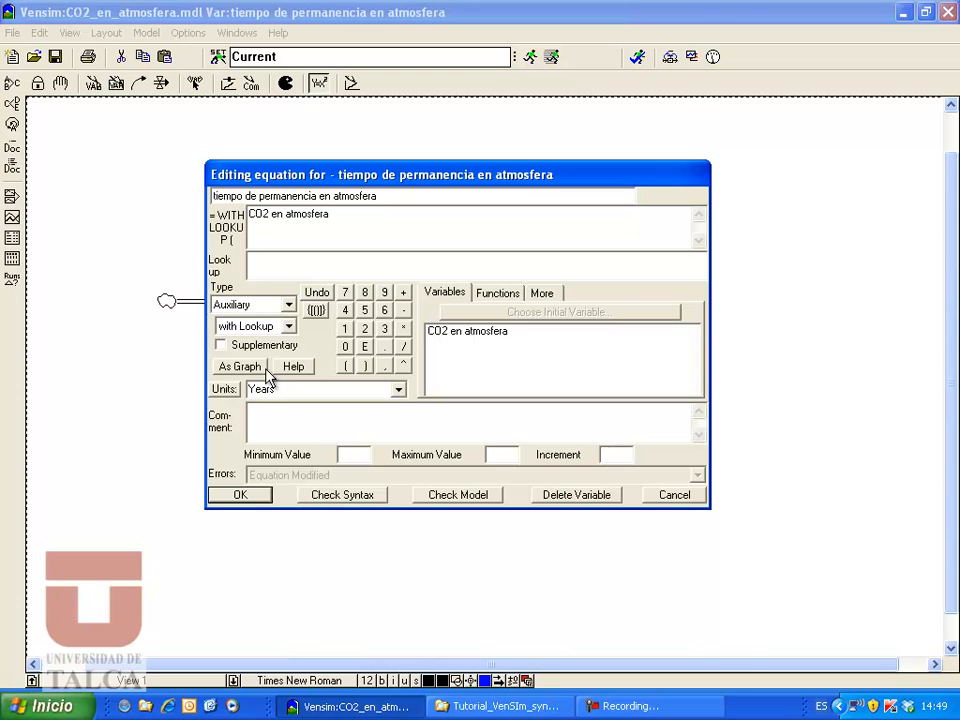
left_click(278, 258)
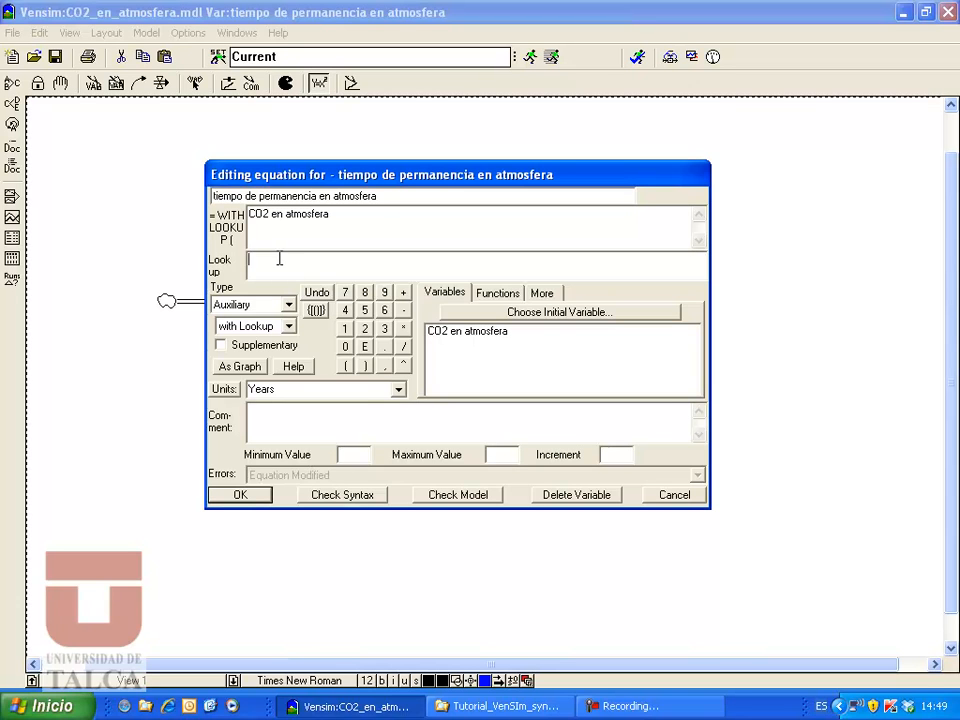
Open the lookup as a graph and set X-max to 8000, Y-min to 40 and Y-max to 50
left_click(237, 376)
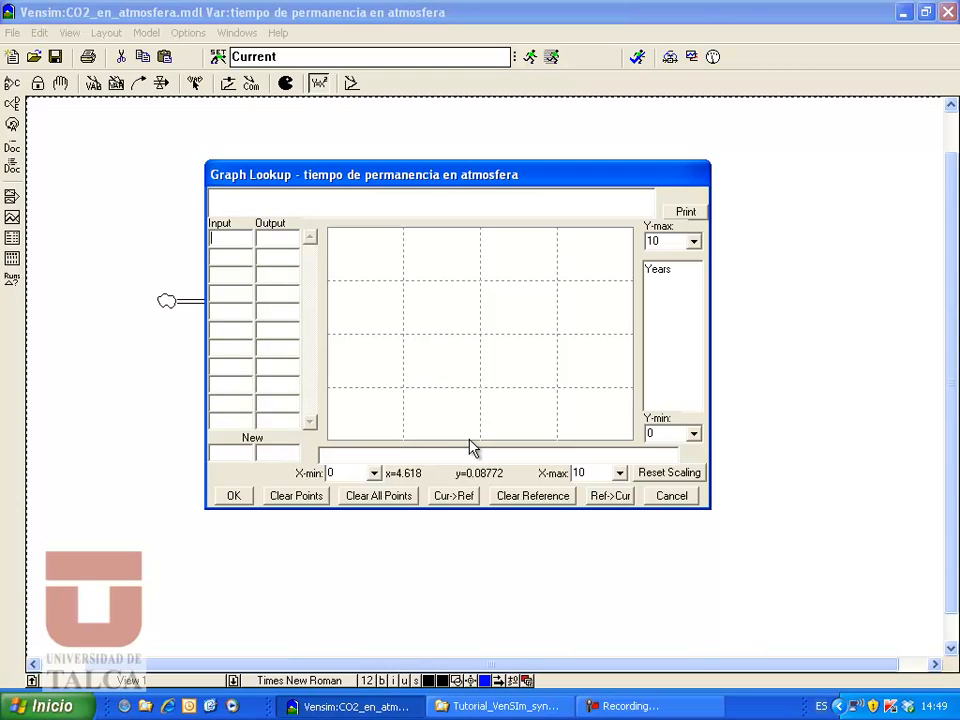
double_click(341, 471)
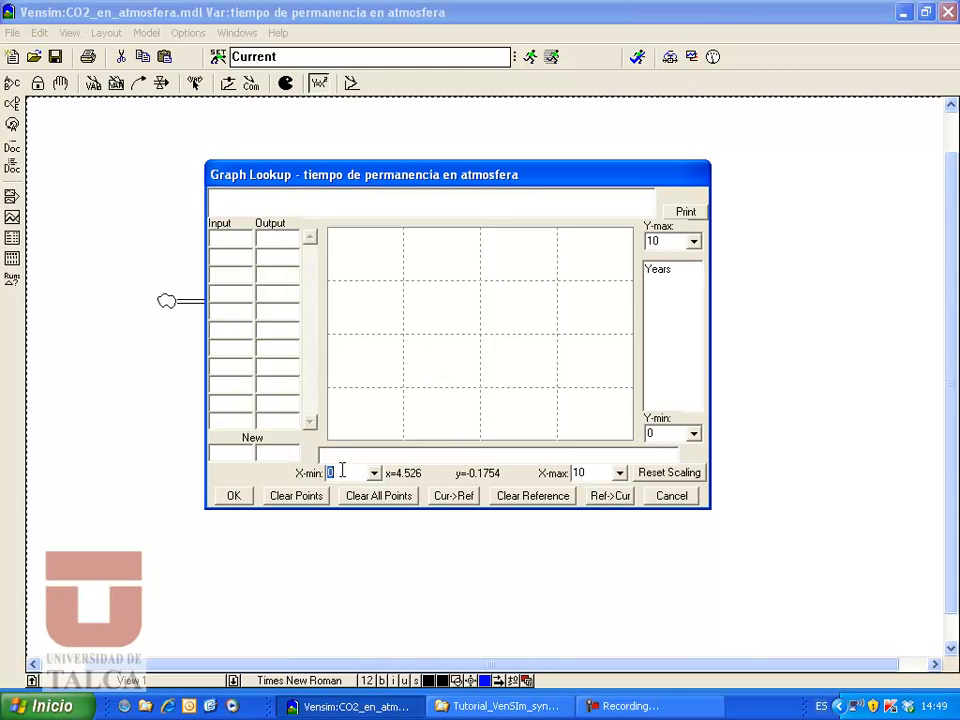
double_click(579, 472)
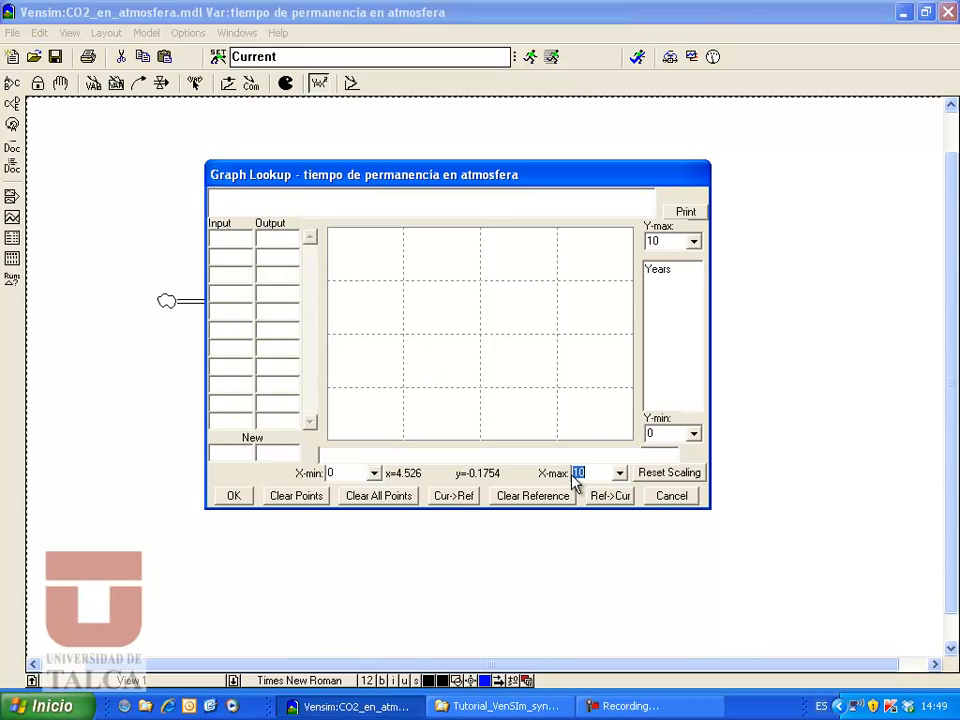
type("8000")
key("Tab")
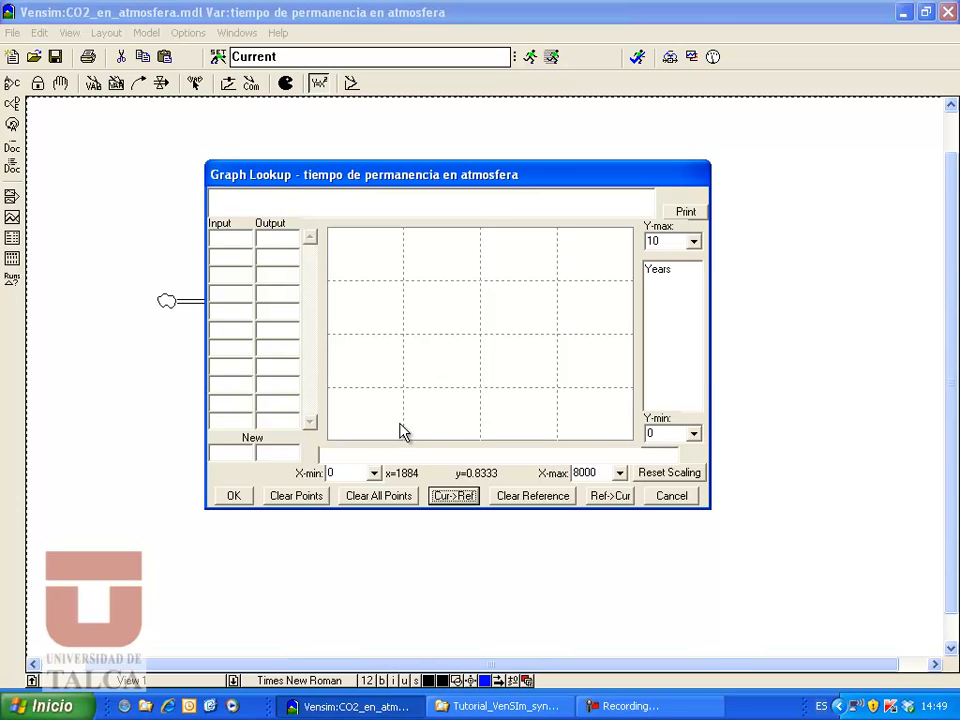
double_click(660, 433)
type("40")
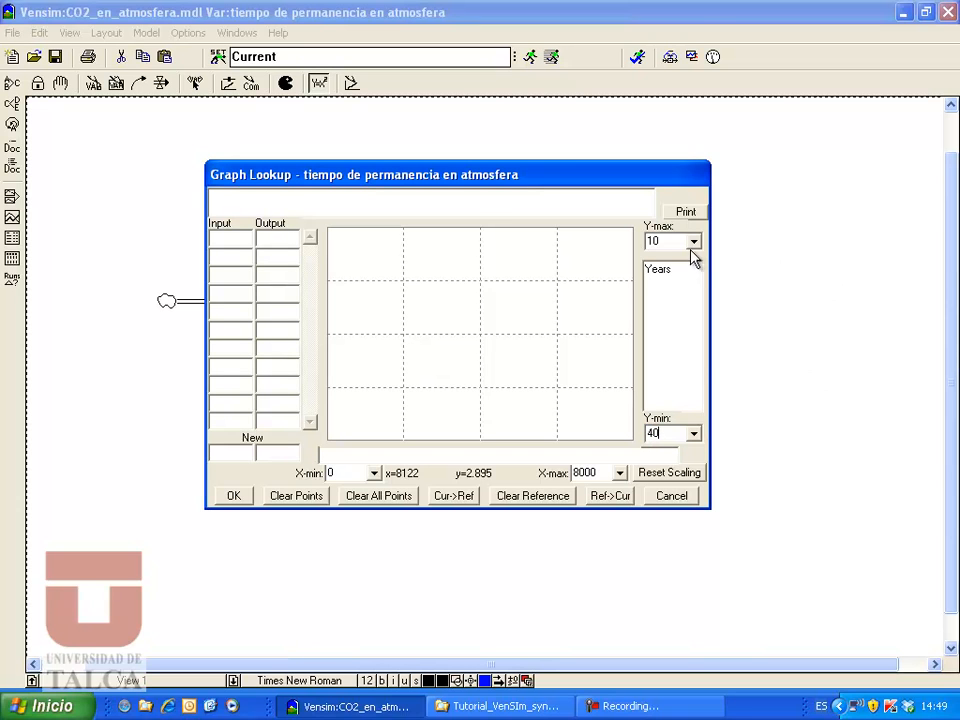
double_click(652, 242)
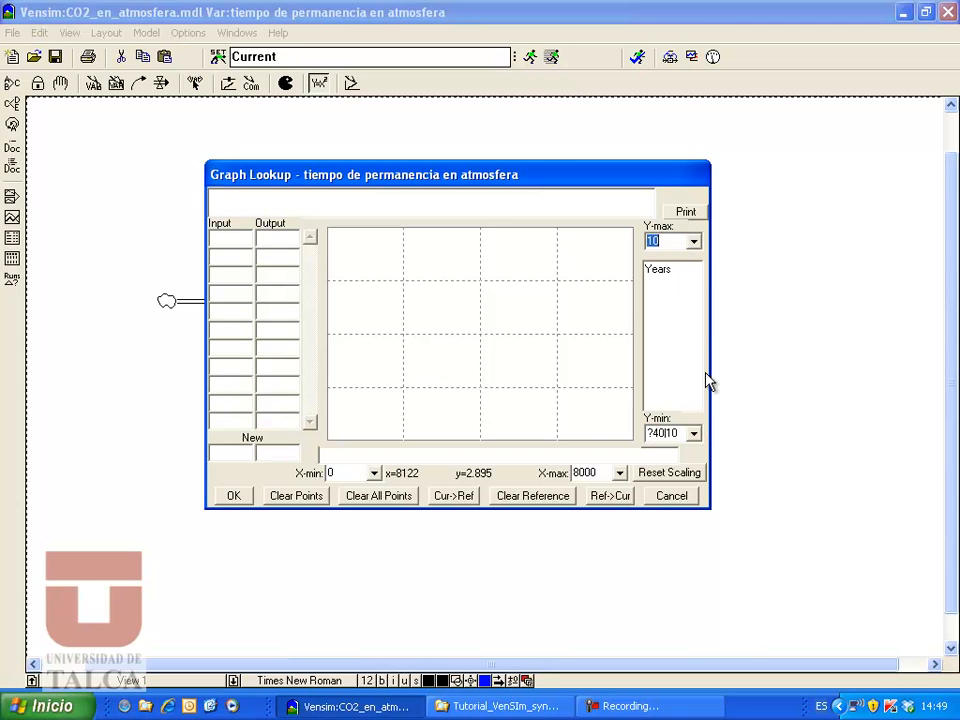
type("50")
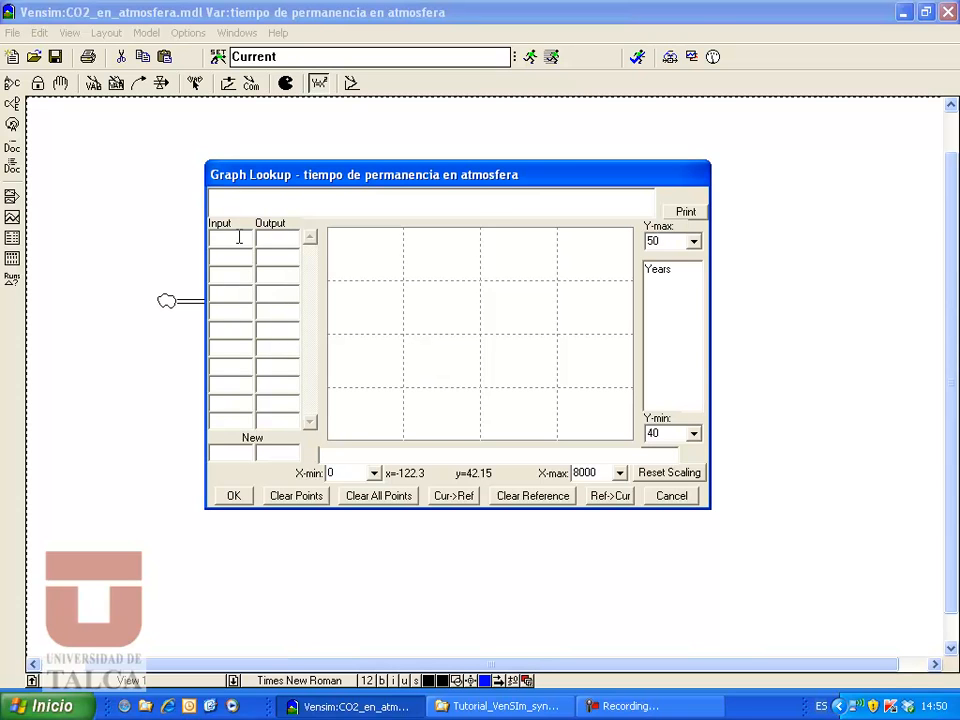
Plot five rising points on the lookup graph from about (24, 40.1) to (7976, 49.9), and raise the second to about 41.7
left_click(328, 440)
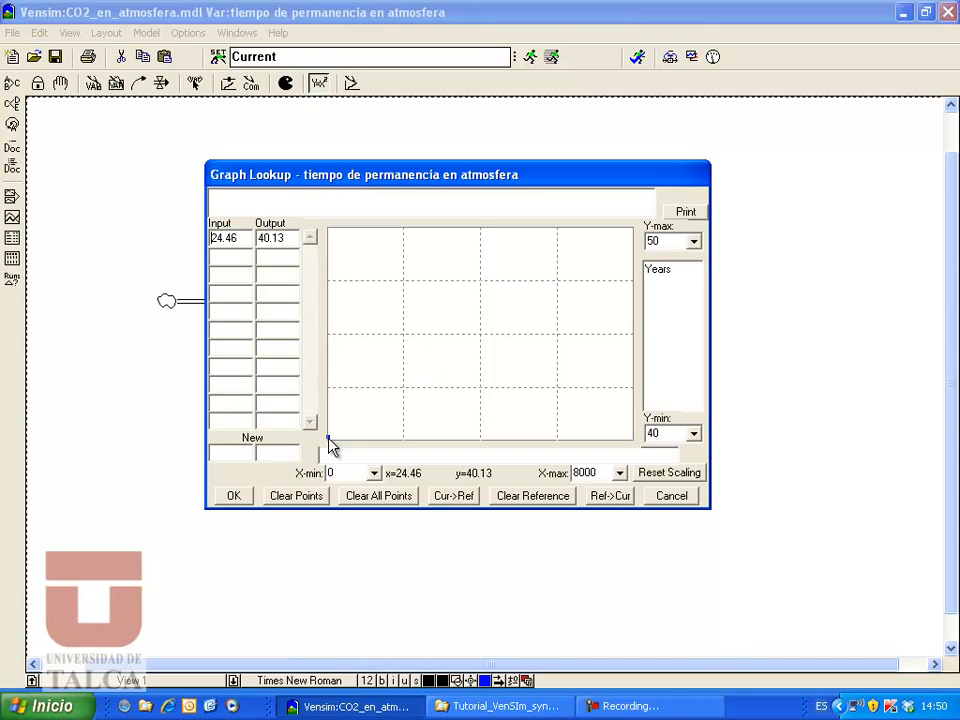
left_click(403, 409)
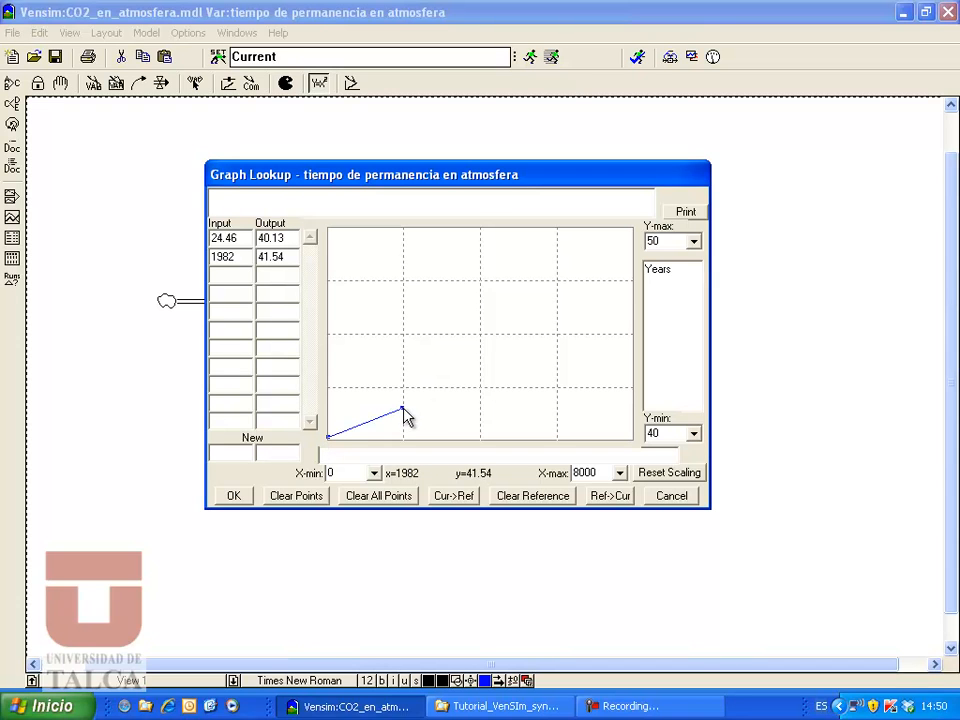
left_click(479, 355)
left_click(559, 295)
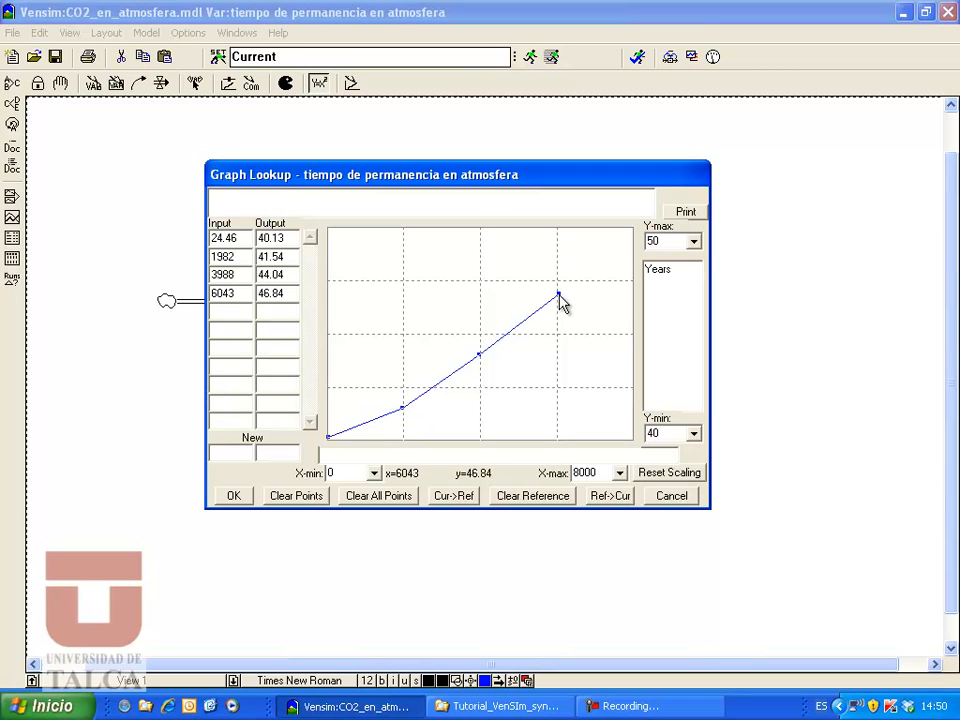
left_click(631, 230)
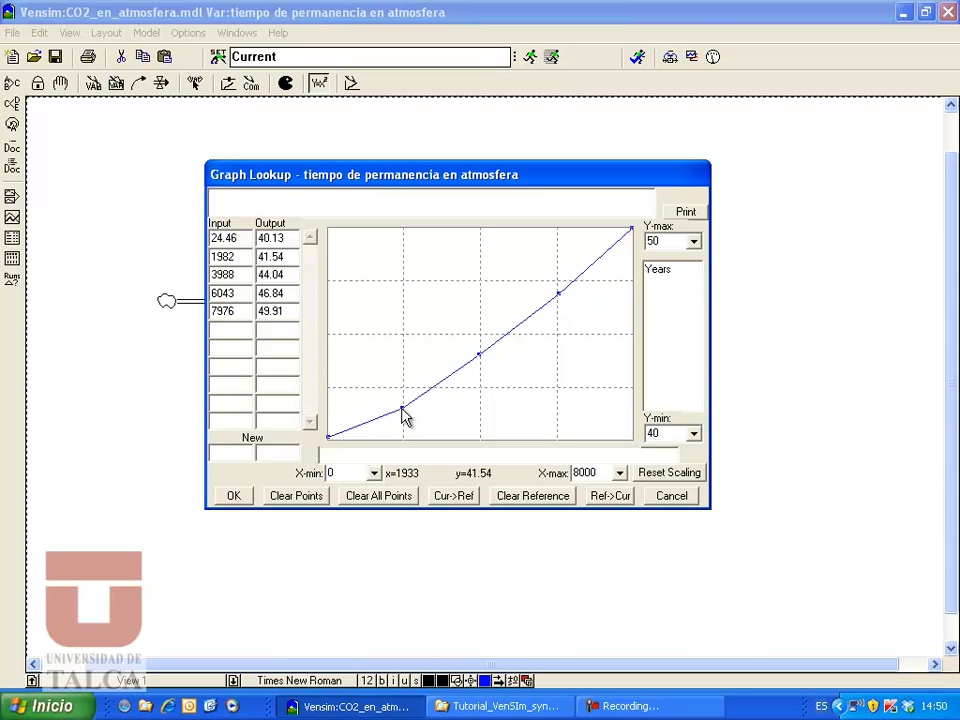
mouse_move(402, 408)
left_mouse_down()
mouse_move(406, 418)
mouse_move(419, 408)
mouse_move(396, 353)
mouse_move(395, 406)
mouse_move(420, 373)
mouse_move(402, 405)
left_mouse_up()
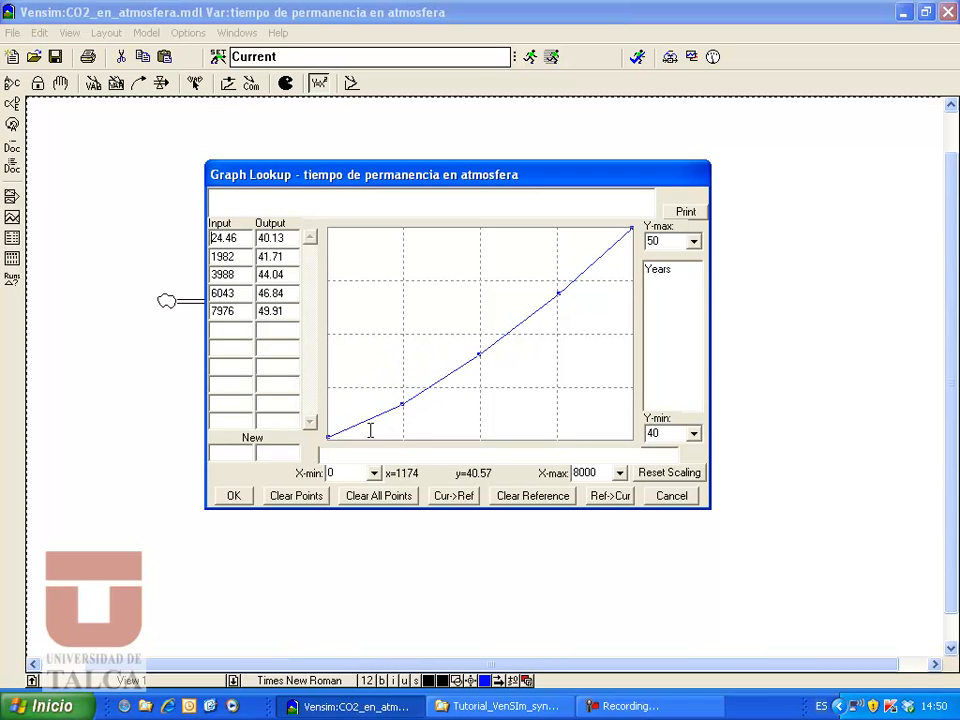
Delete the second point from the lookup curve, and clear all remaining points
left_click(312, 497)
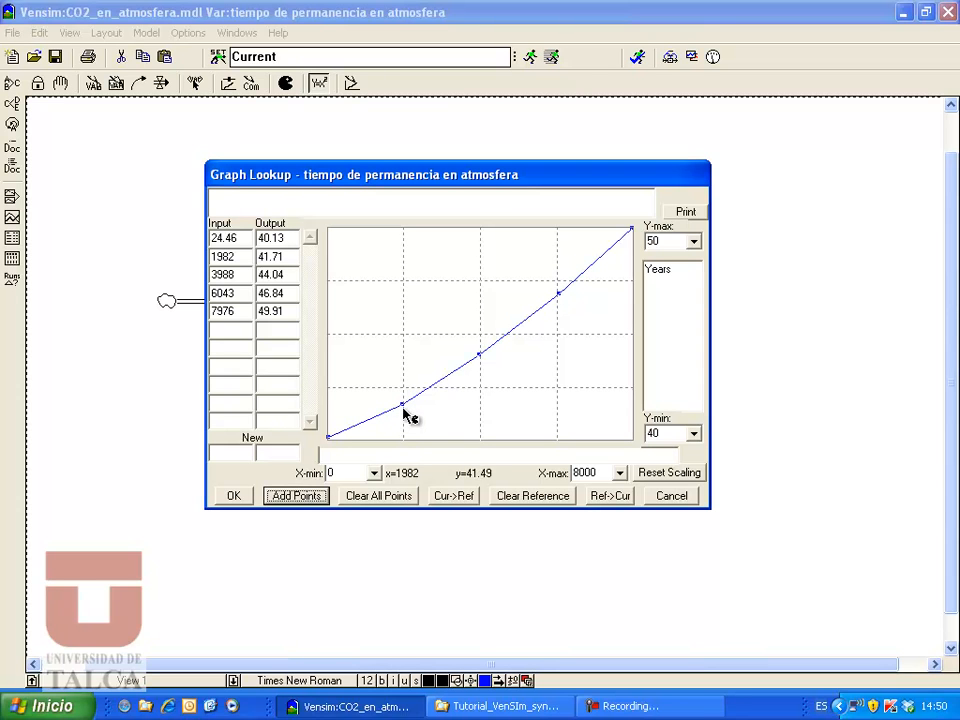
left_click(402, 405)
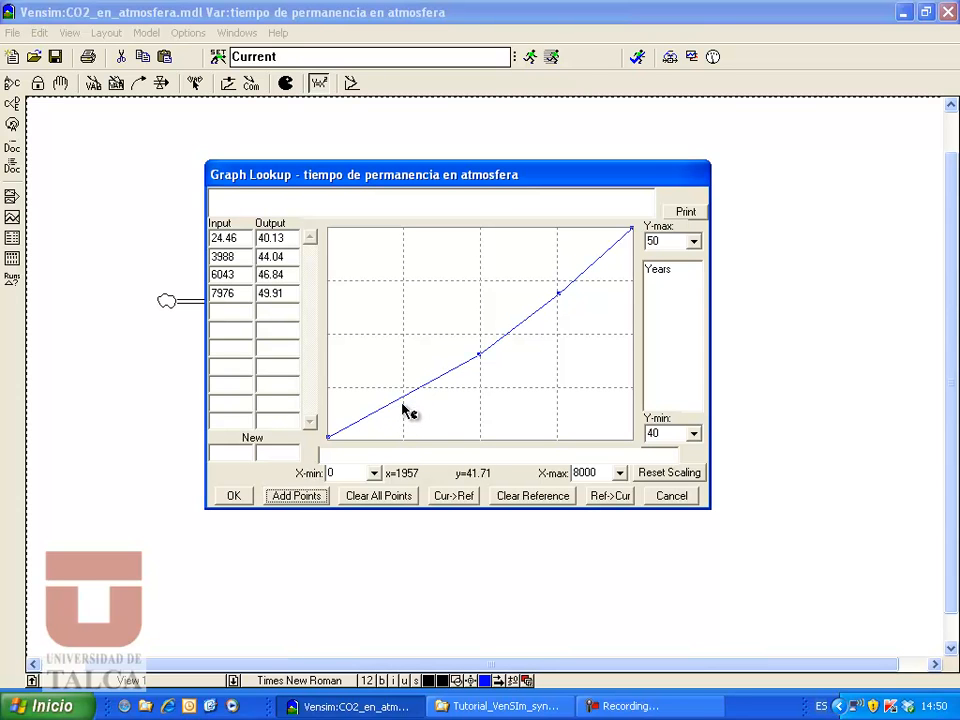
left_click(377, 497)
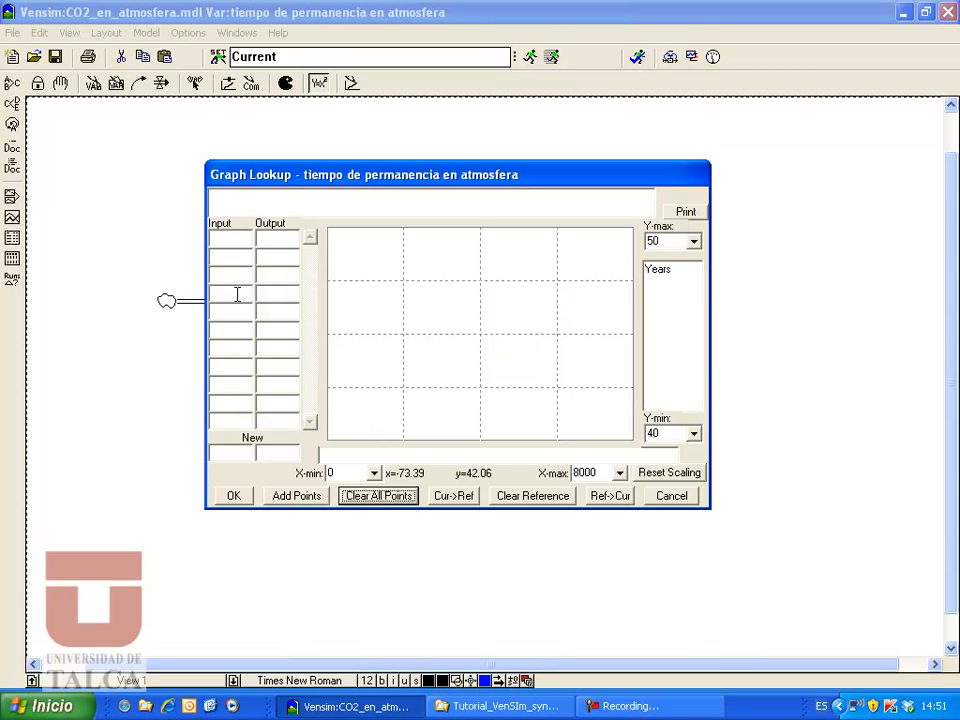
left_click(281, 499)
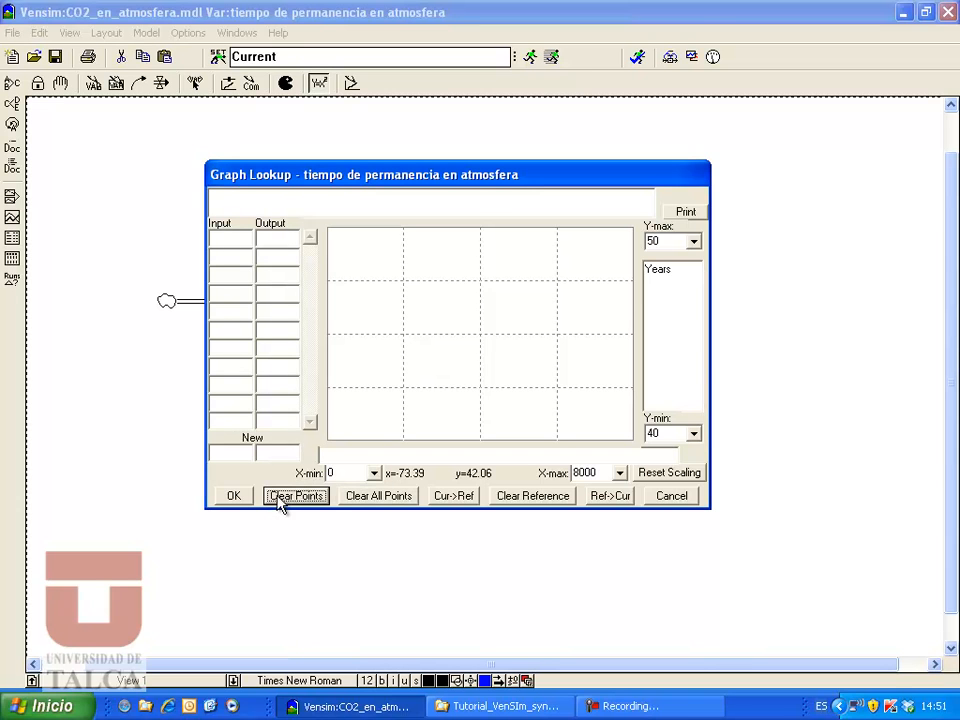
Enter the first lookup point with input 0 and output 40, and set Y-min back to 40
left_click(234, 238)
type("0")
key("Tab")
type("4")
key("Tab")
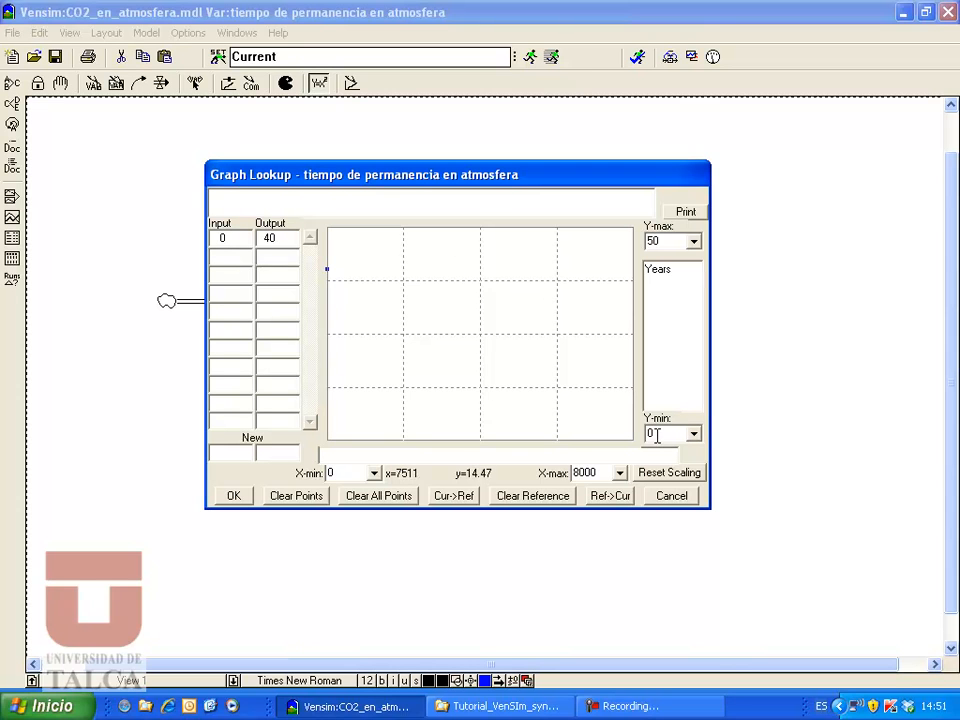
type("40")
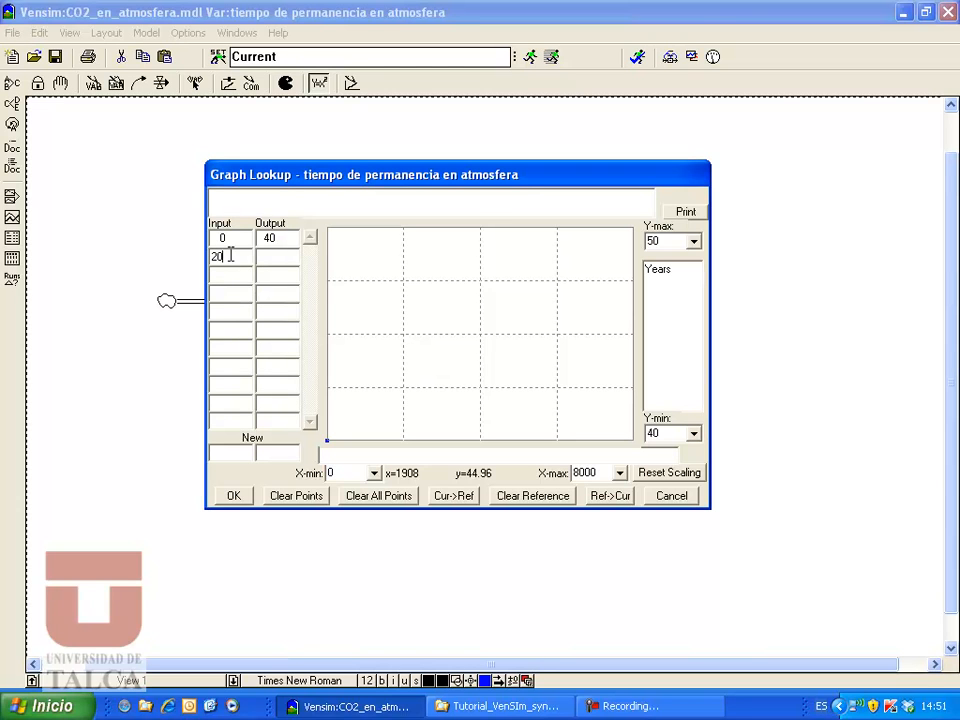
Add lookup table points with input 2000 and output 40.5, and input 4000 and output 42
left_click(230, 256)
type("2000")
key("Tab")
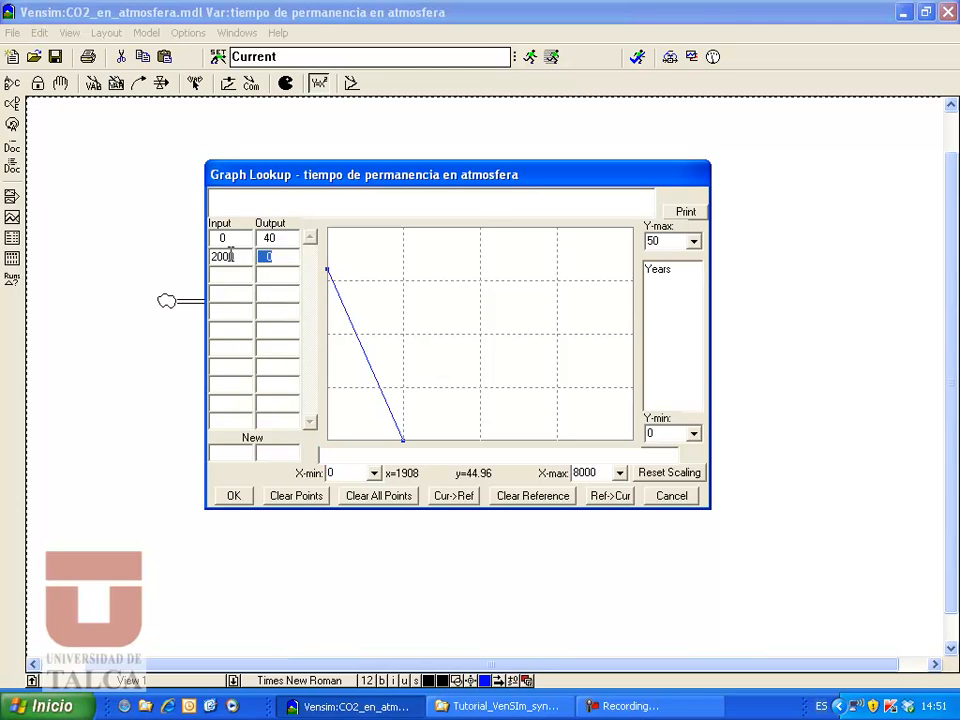
type("40.5")
key("Tab")
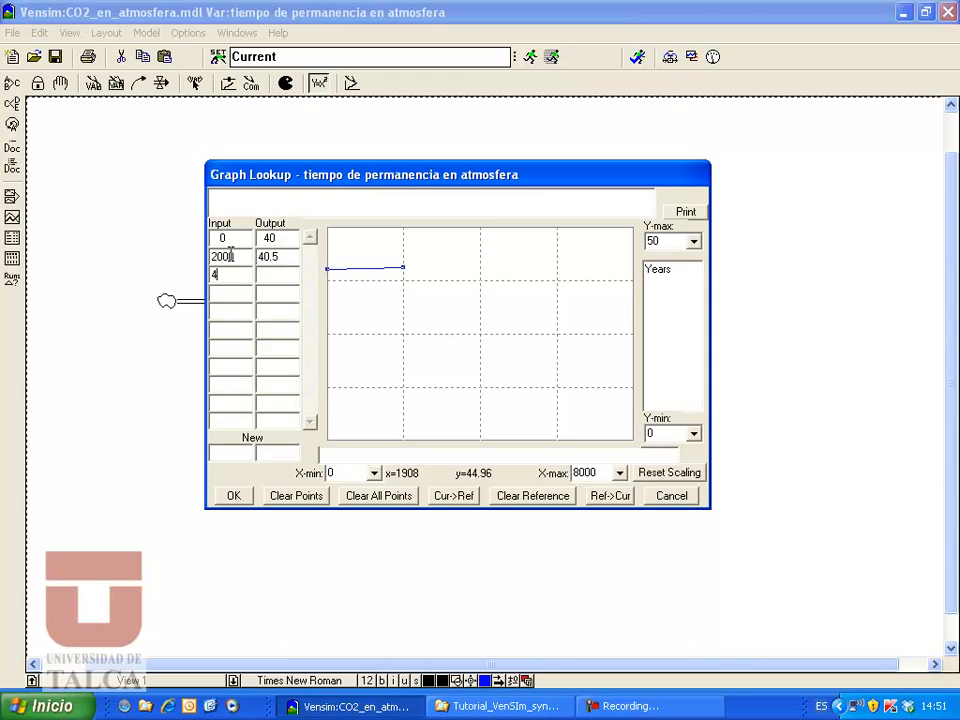
key("Tab")
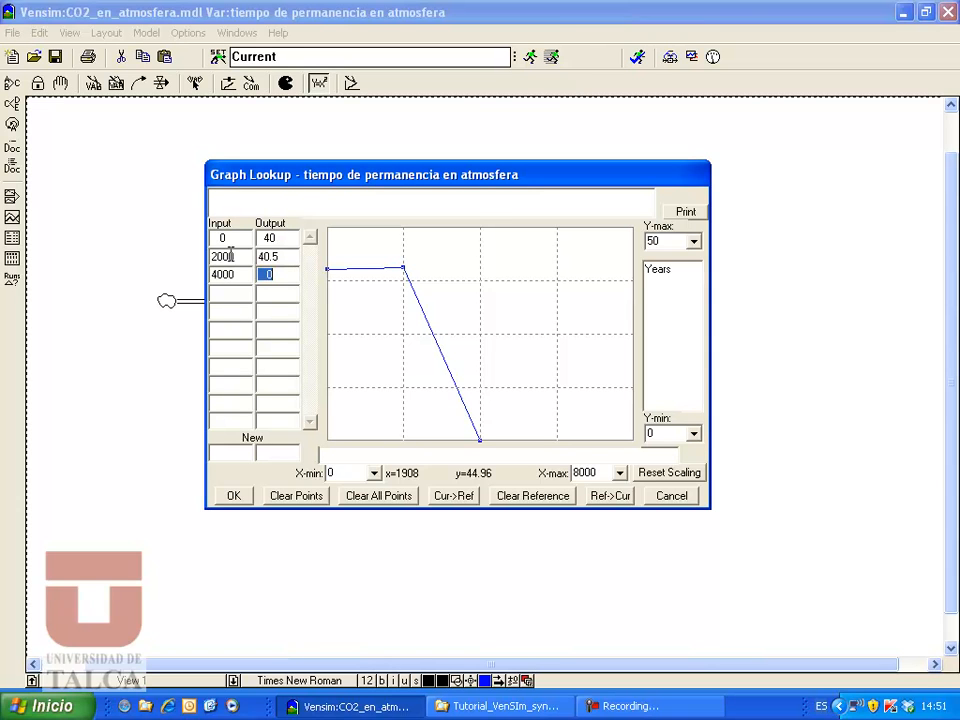
type("42")
key("Tab")
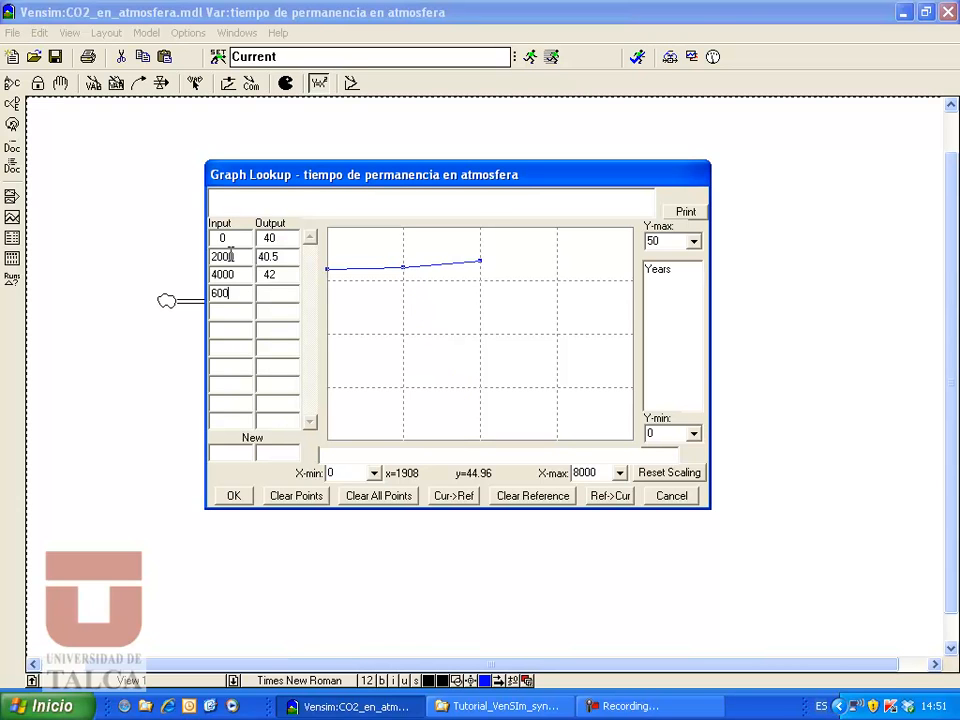
Add lookup table points with input 6000 and output 45, and input 8000 and output 50
key("Tab")
type("4")
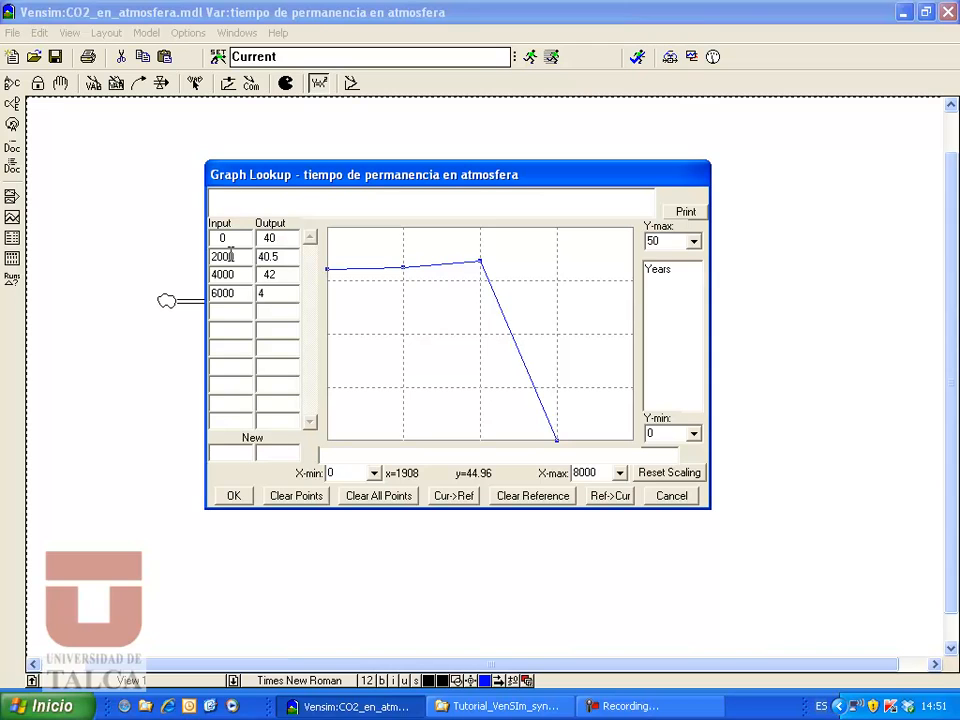
type("5")
key("Tab")
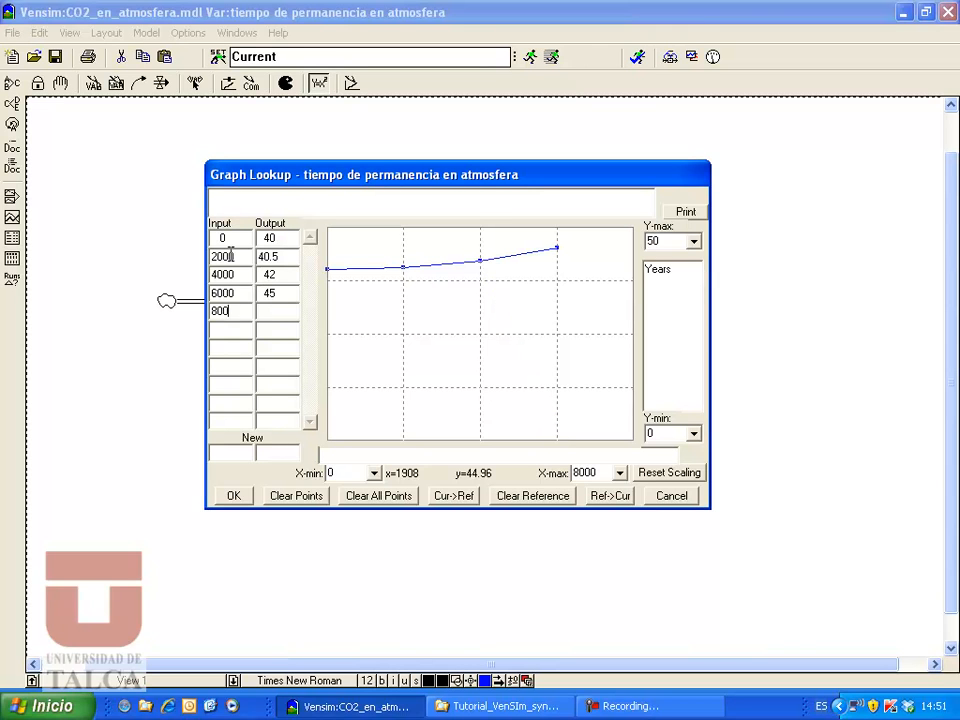
type("8000")
key("Tab")
type("50")
key("Tab")
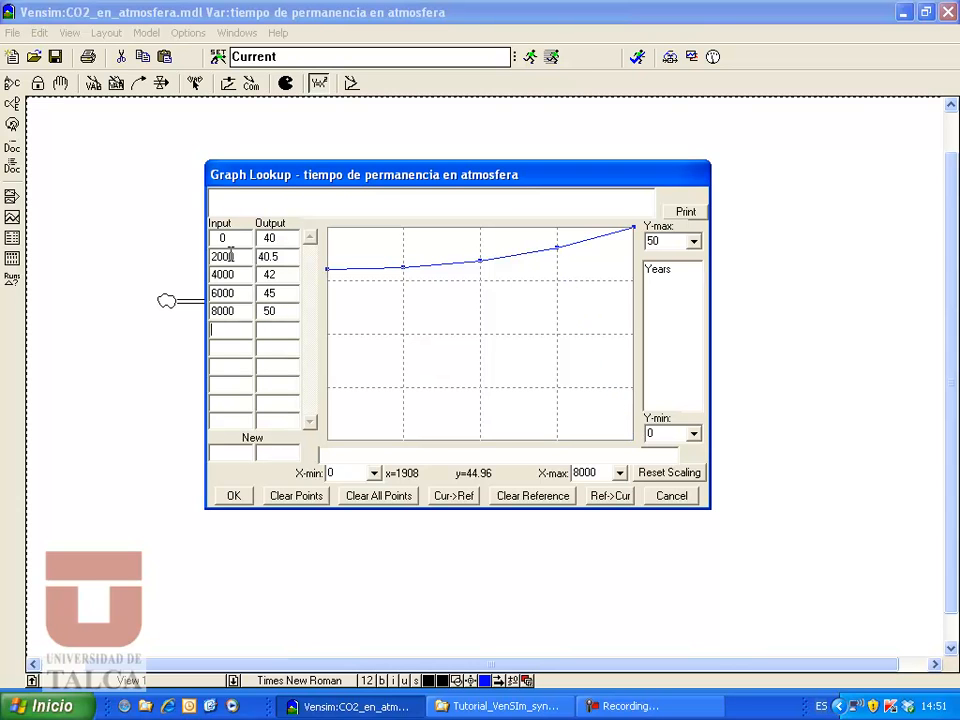
Set the lookup graph's Y-min to 40 so the curve fills the plot range
left_click(693, 434)
left_click(663, 432)
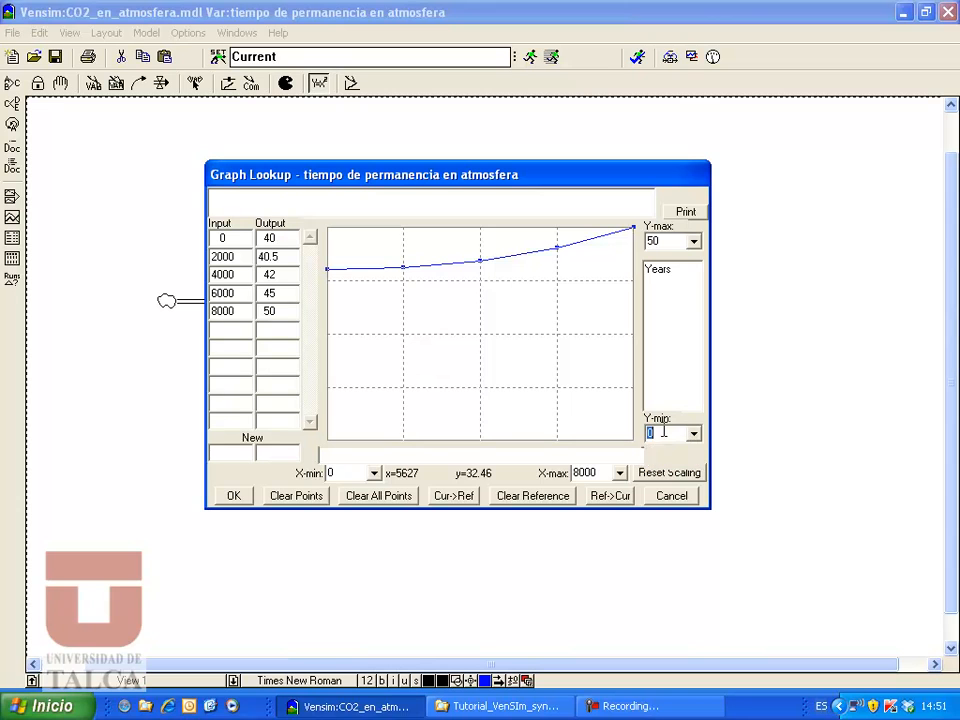
type("40")
key("Tab")
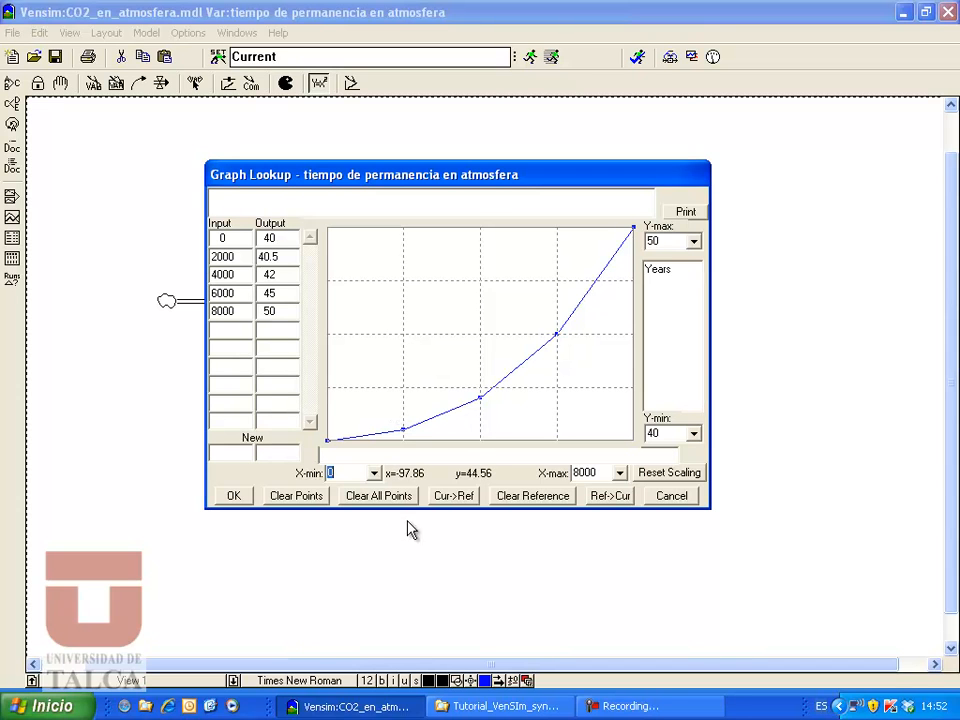
Accept the lookup graph and confirm the equation of tiempo de permanencia en atmosfera with CO2 en atmosfera as its input
left_click(236, 498)
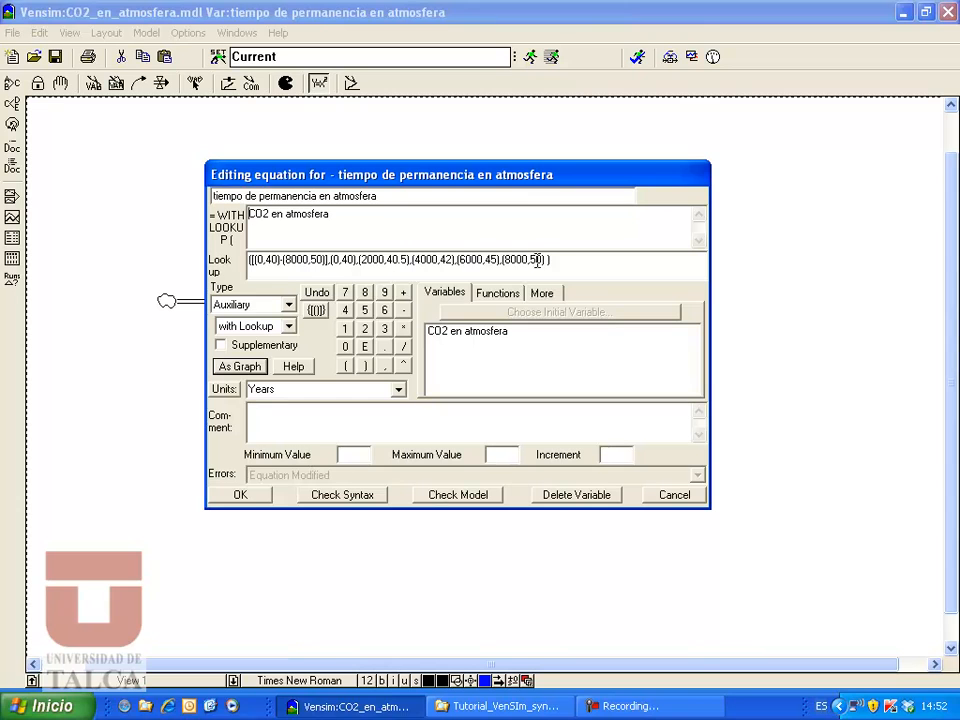
left_click_drag(553, 259, 248, 258)
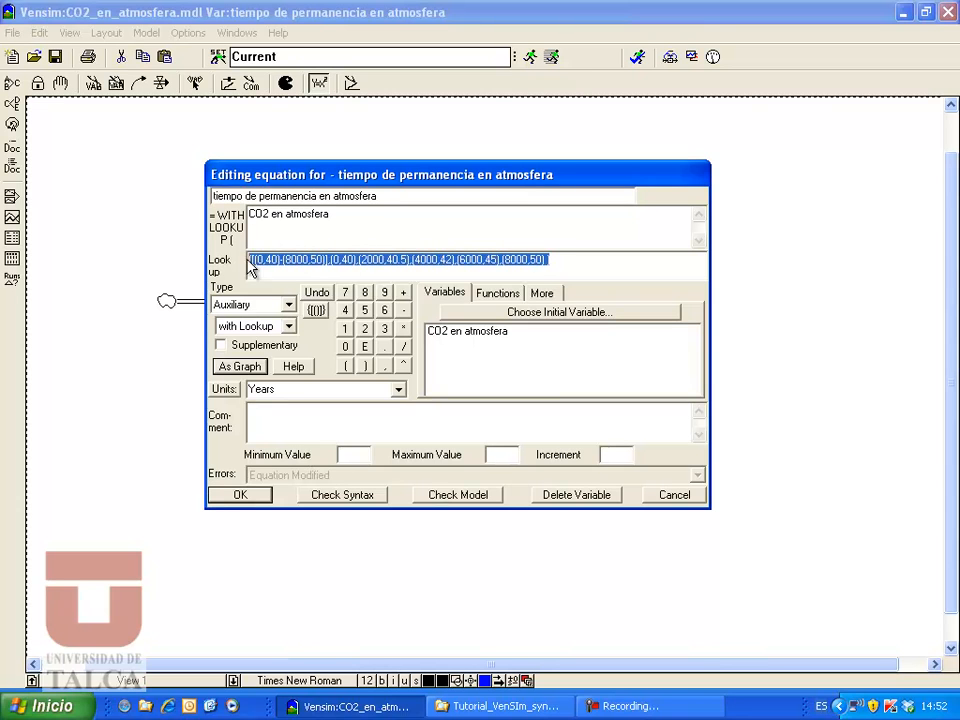
left_click(566, 260)
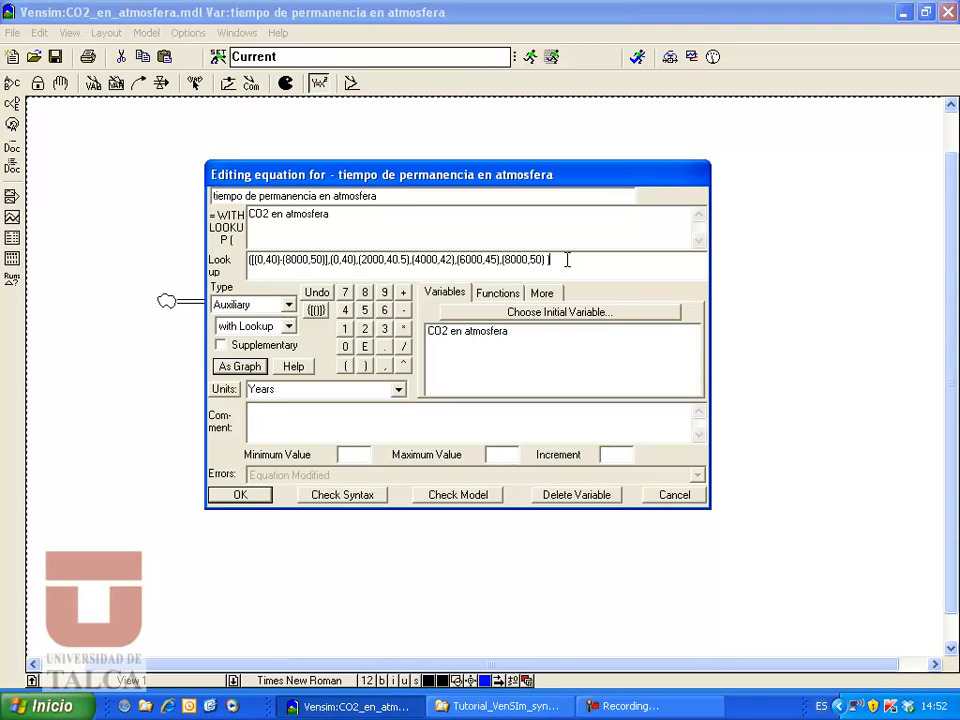
left_click(330, 214)
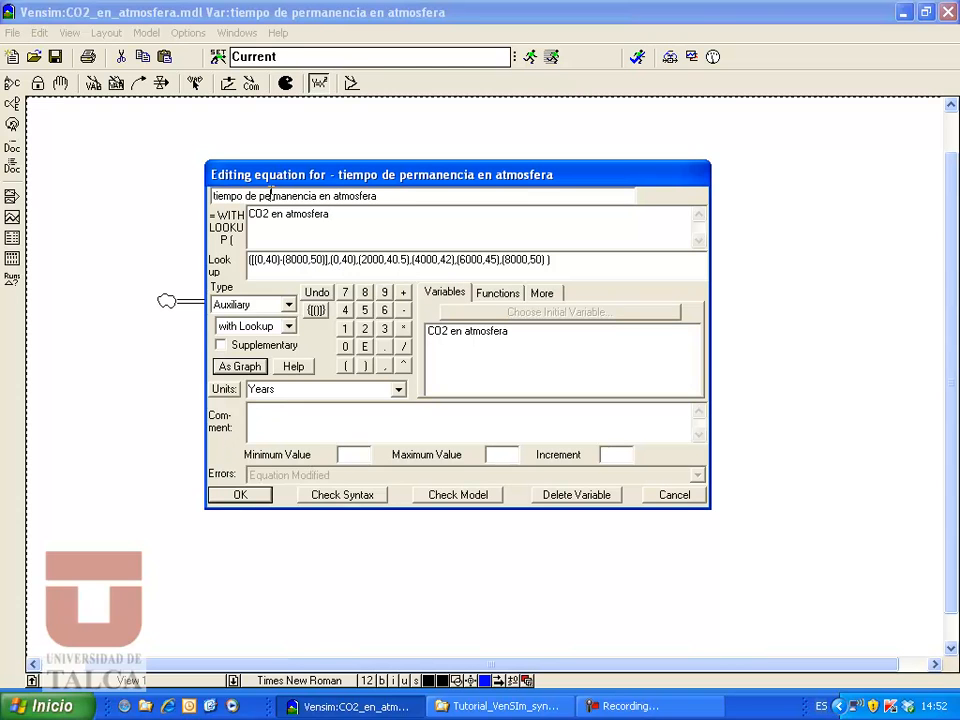
left_click(260, 497)
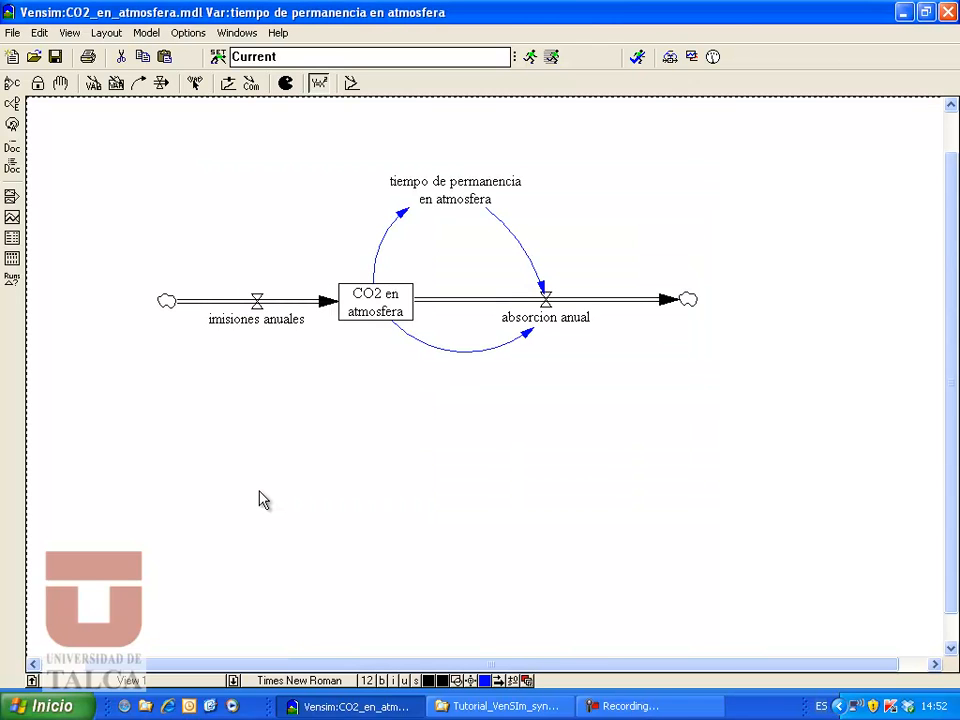
Review the equation, units and value range of imisiones anuales
left_click(246, 326)
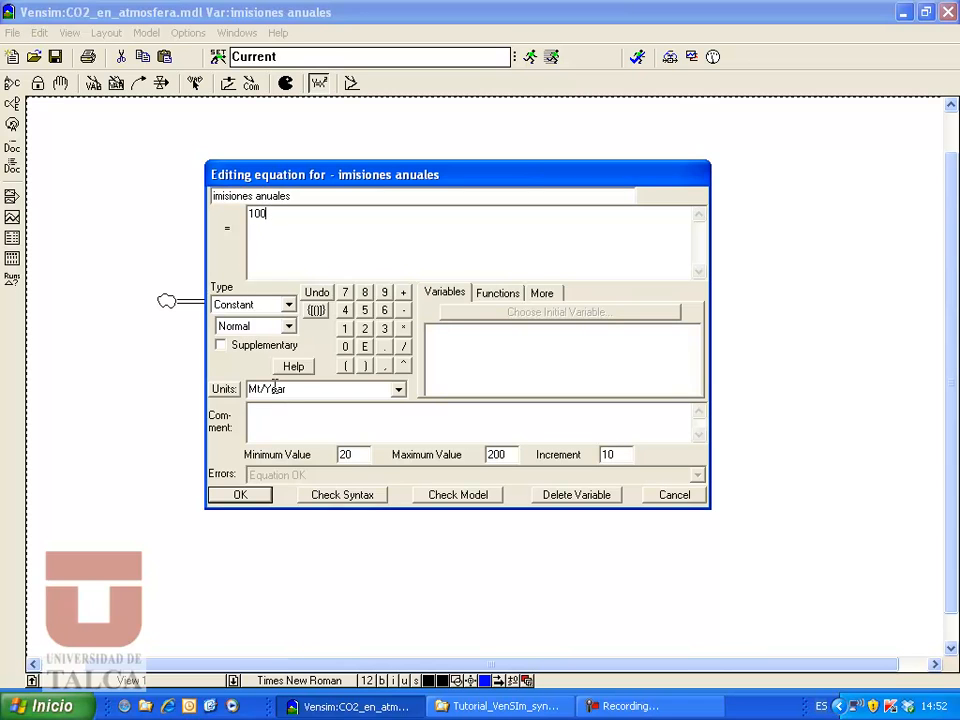
left_click(255, 496)
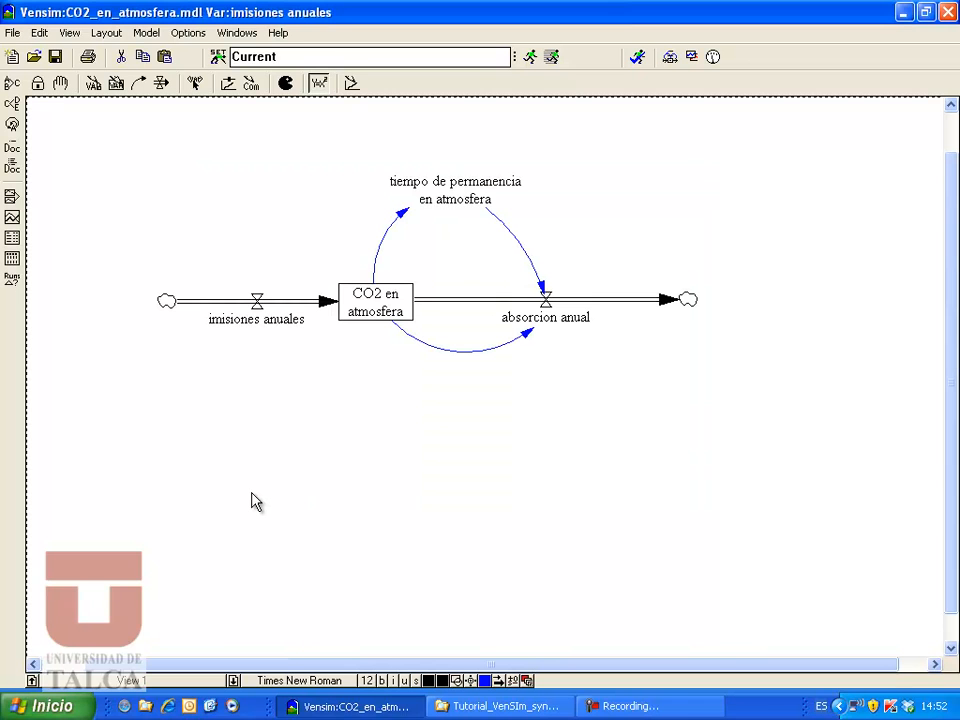
left_click(257, 321)
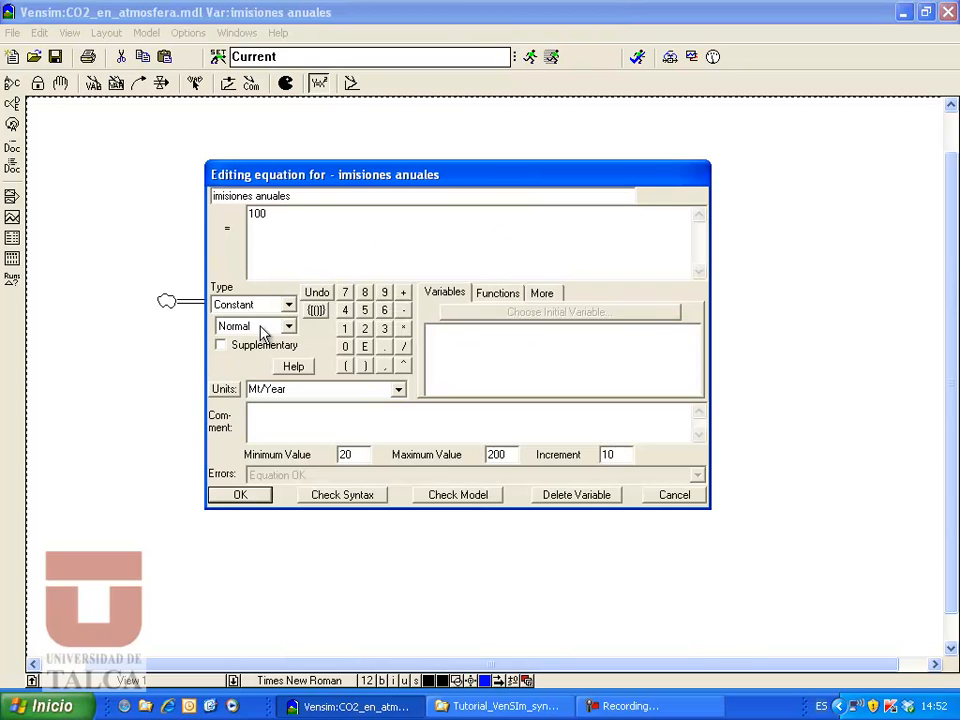
left_click(266, 504)
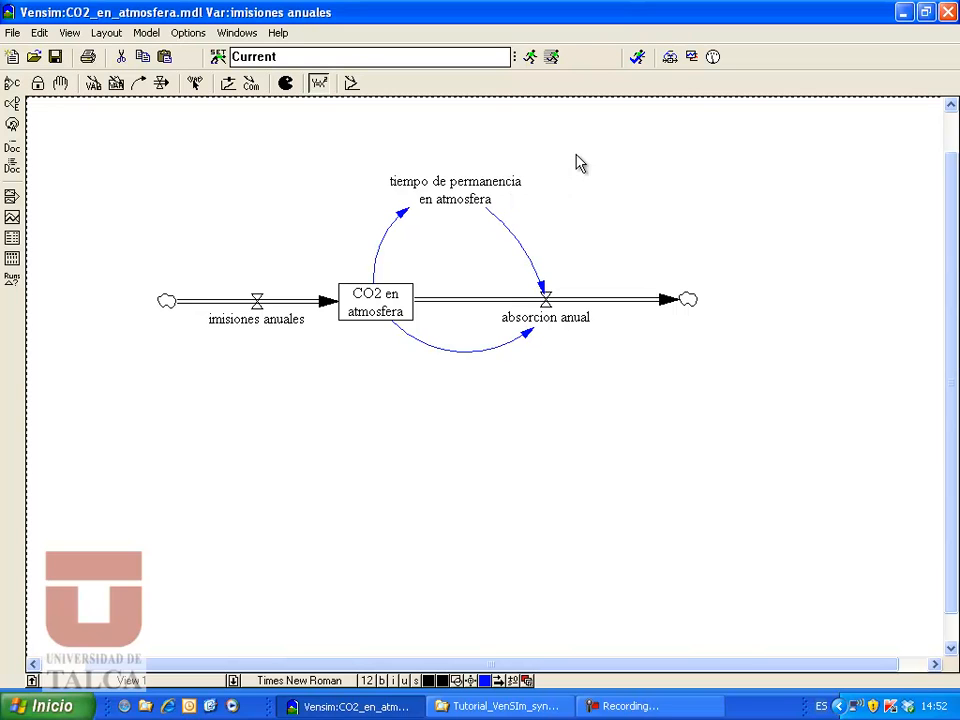
Save the model and start SyntheSim
left_click(58, 63)
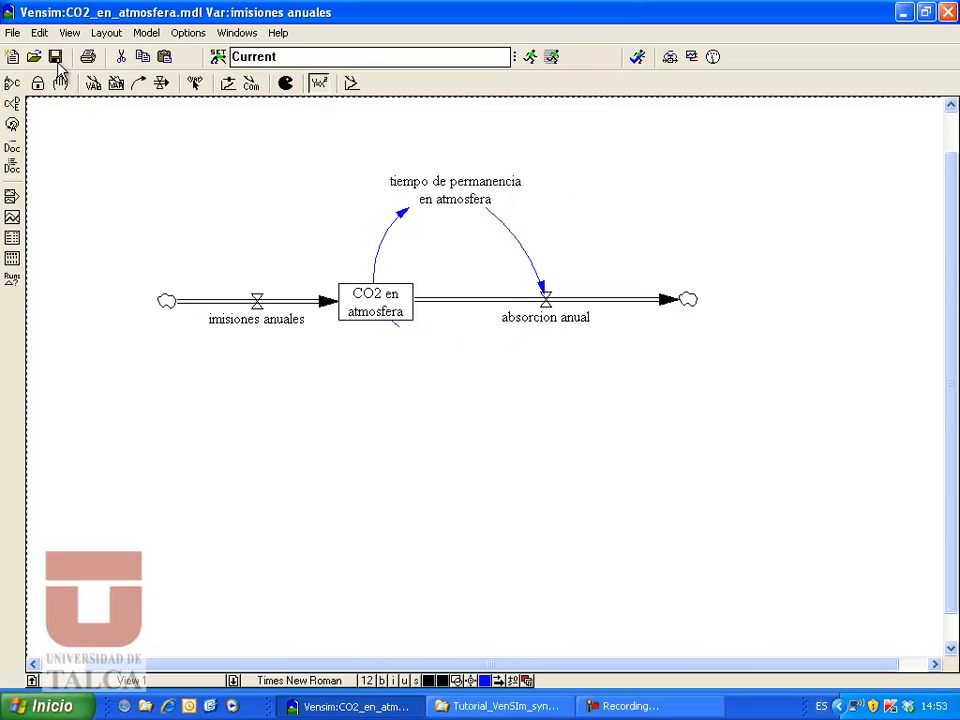
left_click(552, 58)
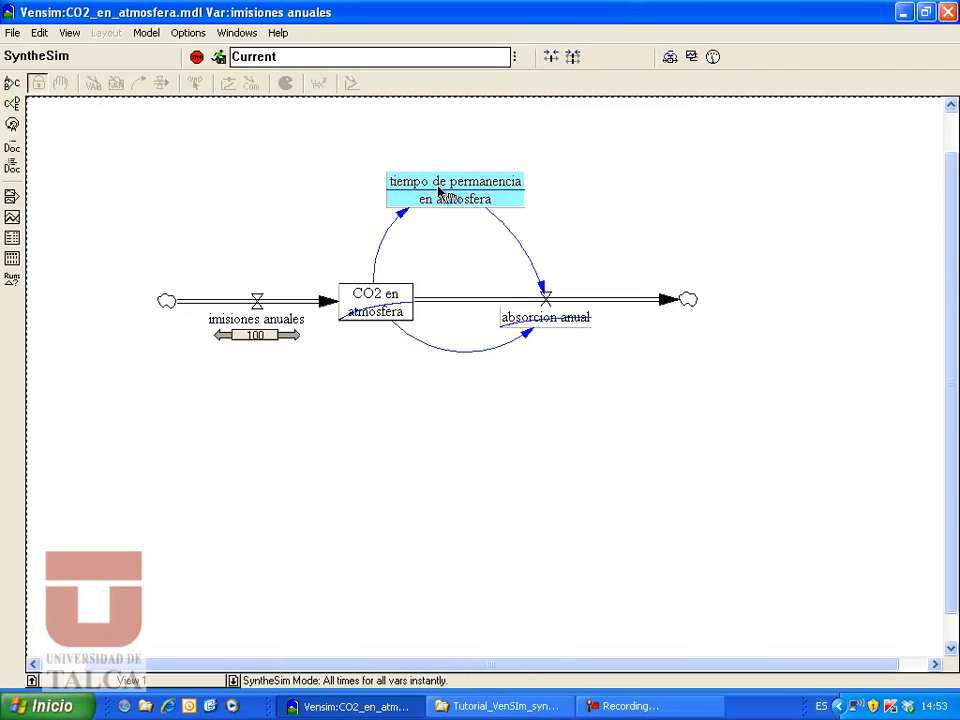
Inspect the lookup table of tiempo de permanencia en atmosfera and its graph over time
mouse_move(441, 194)
left_click(432, 196)
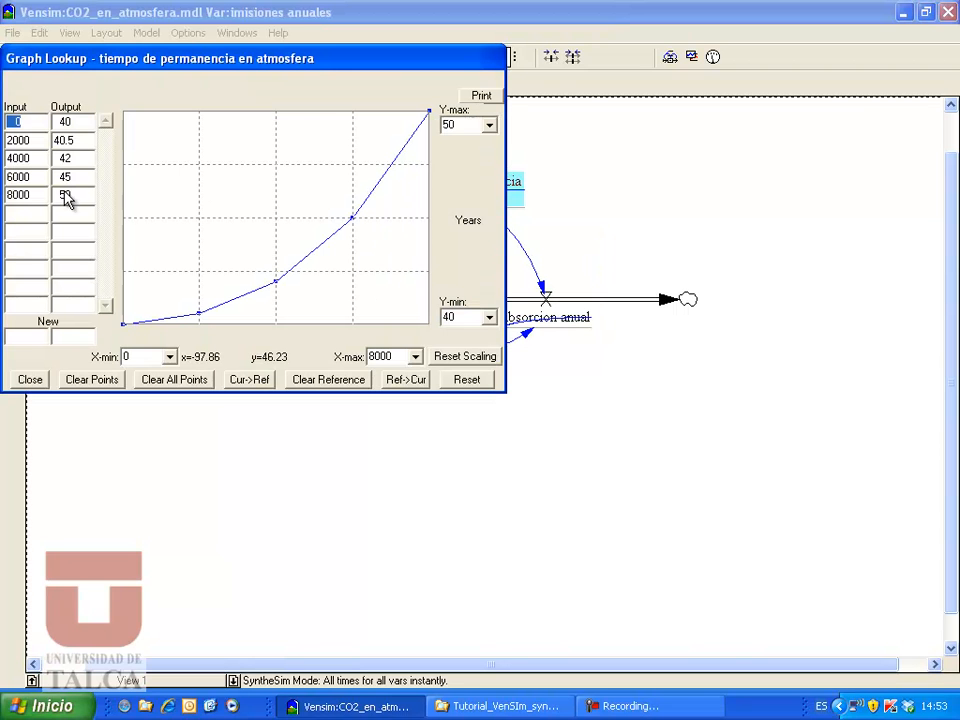
left_click(27, 381)
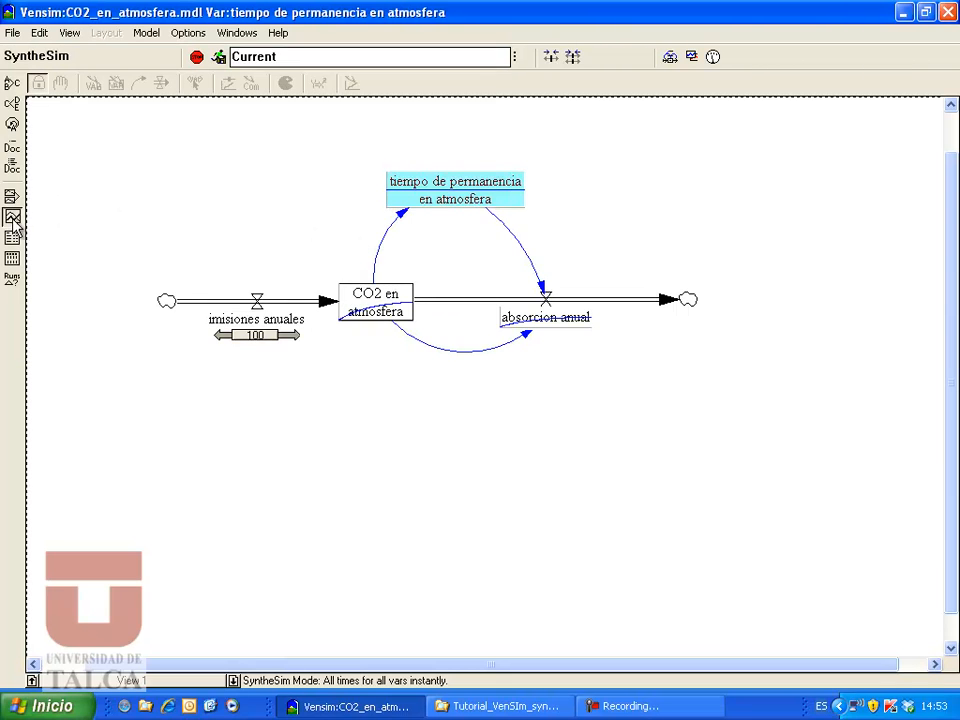
left_click(12, 220)
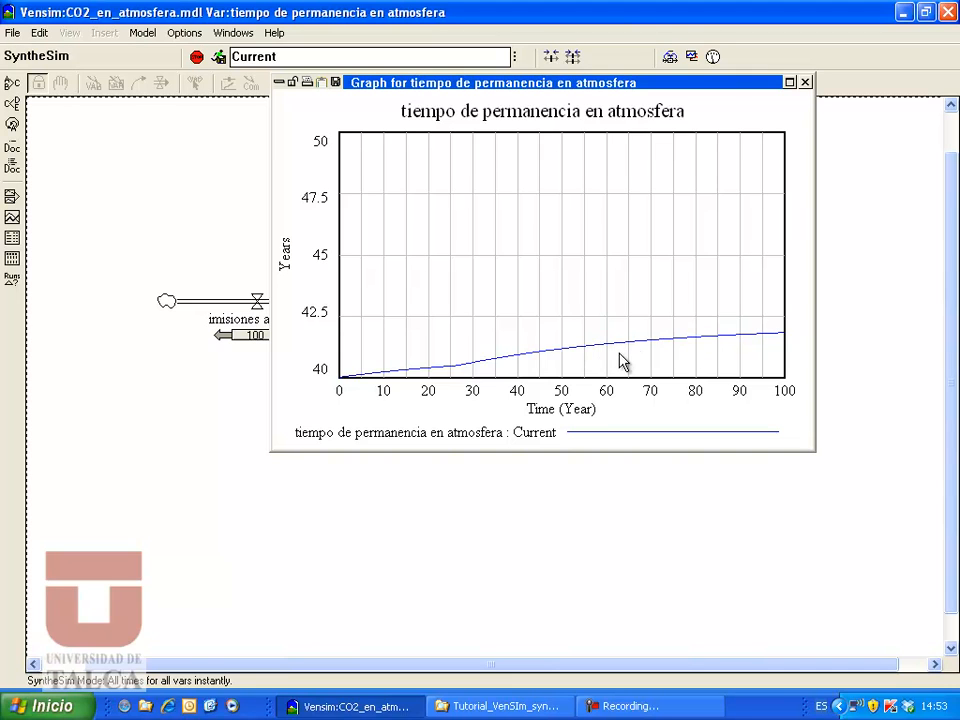
left_click(805, 83)
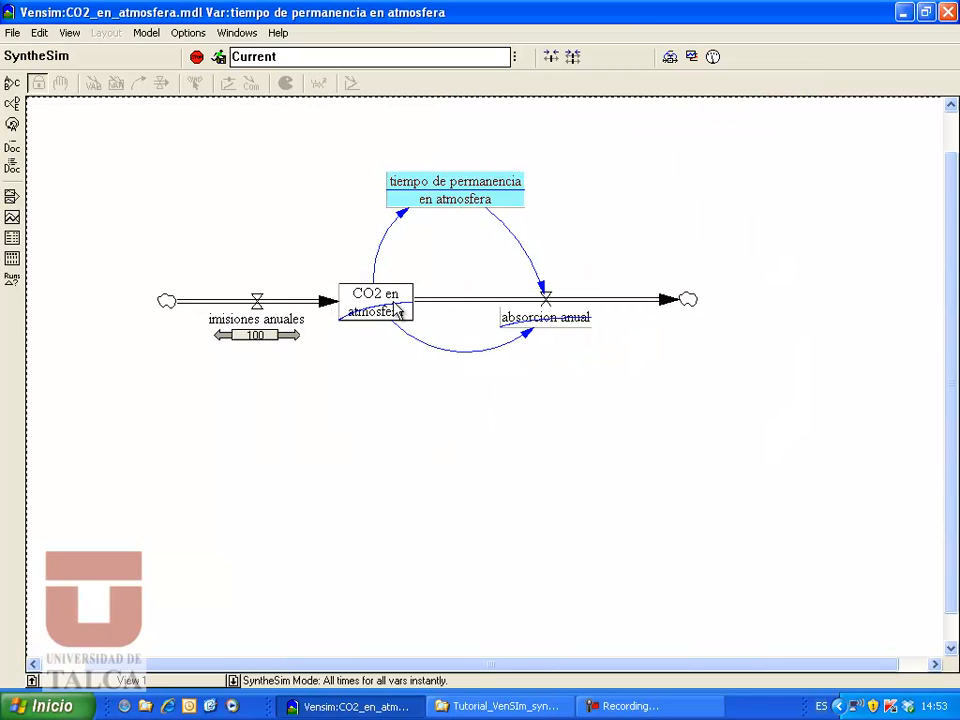
Raise imisiones anuales to 140 in SyntheSim and preview the curve of CO2 en atmosfera
left_click(265, 346)
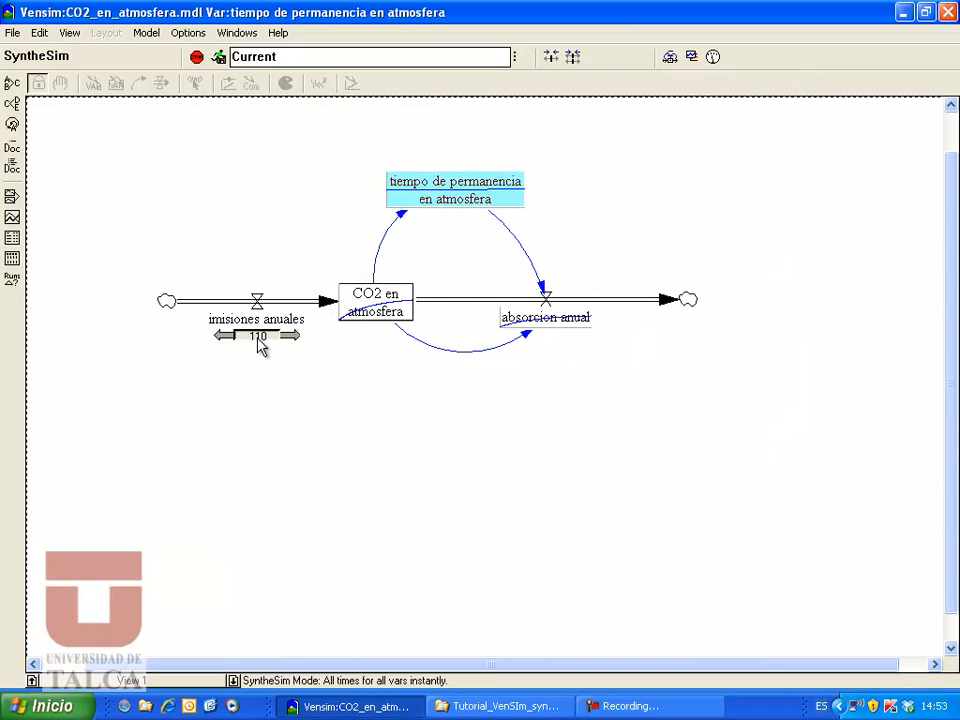
left_click_drag(258, 338, 270, 336)
mouse_move(402, 206)
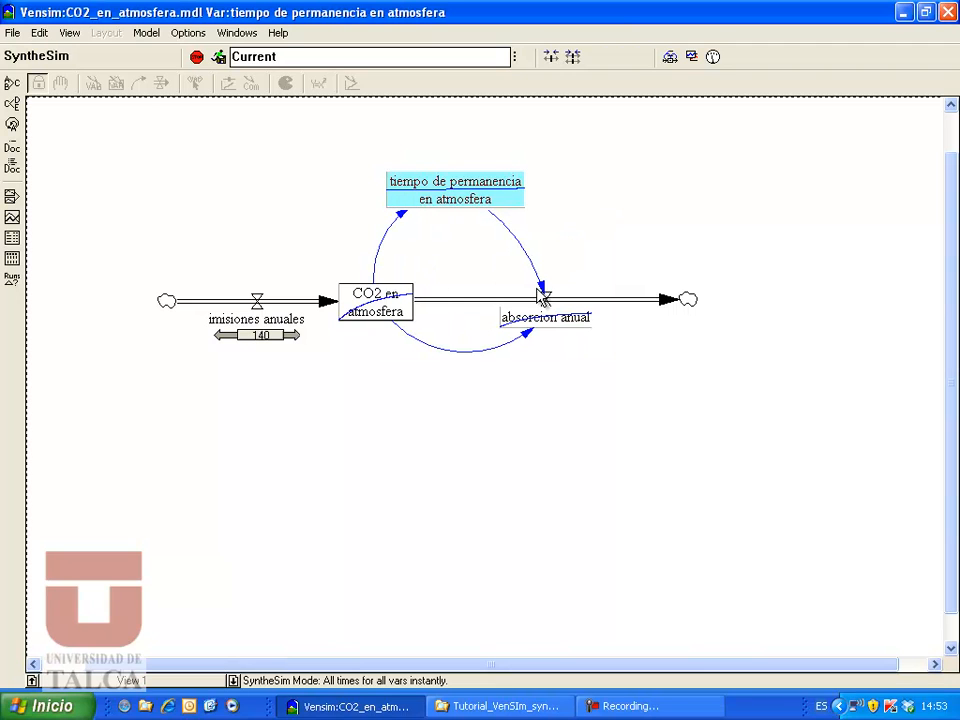
mouse_move(385, 308)
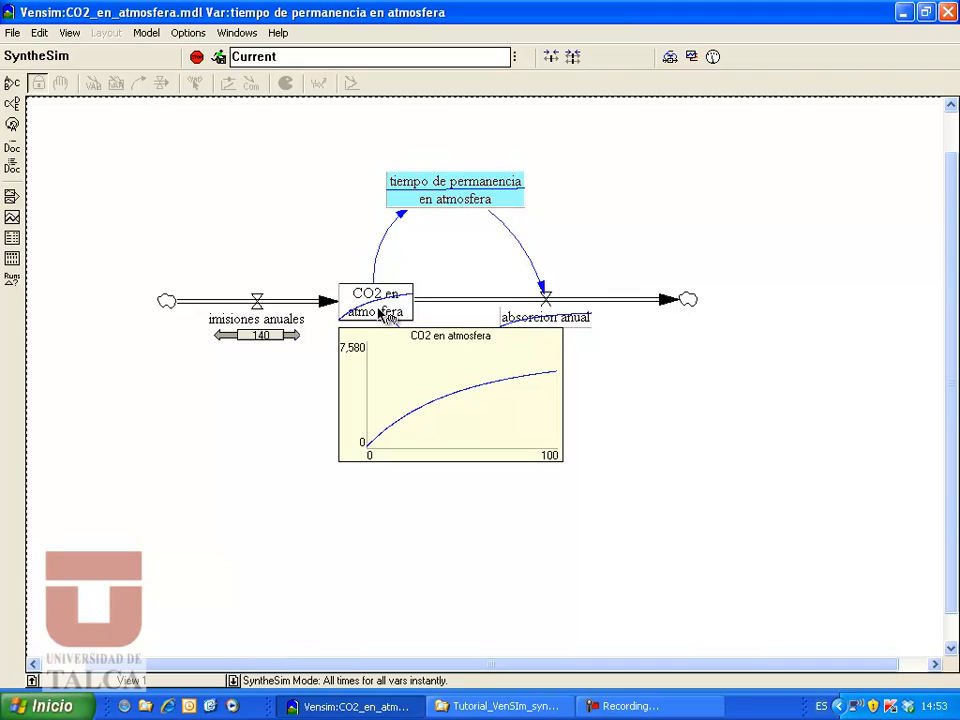
Stop SyntheSim and run a normal simulation, overwriting the Current dataset
left_click(196, 57)
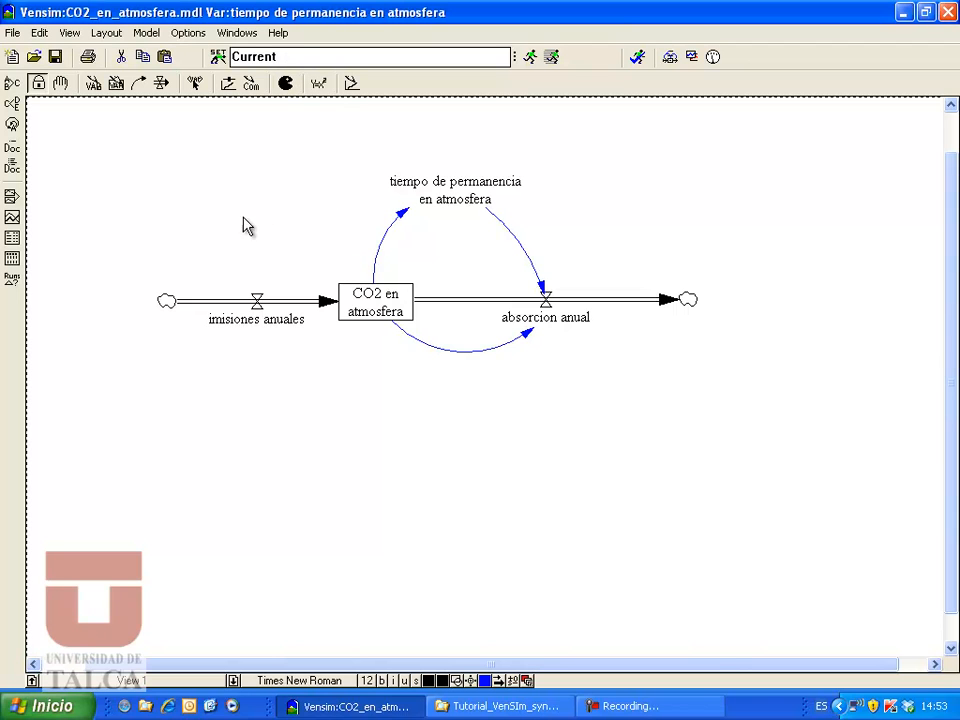
left_click(530, 57)
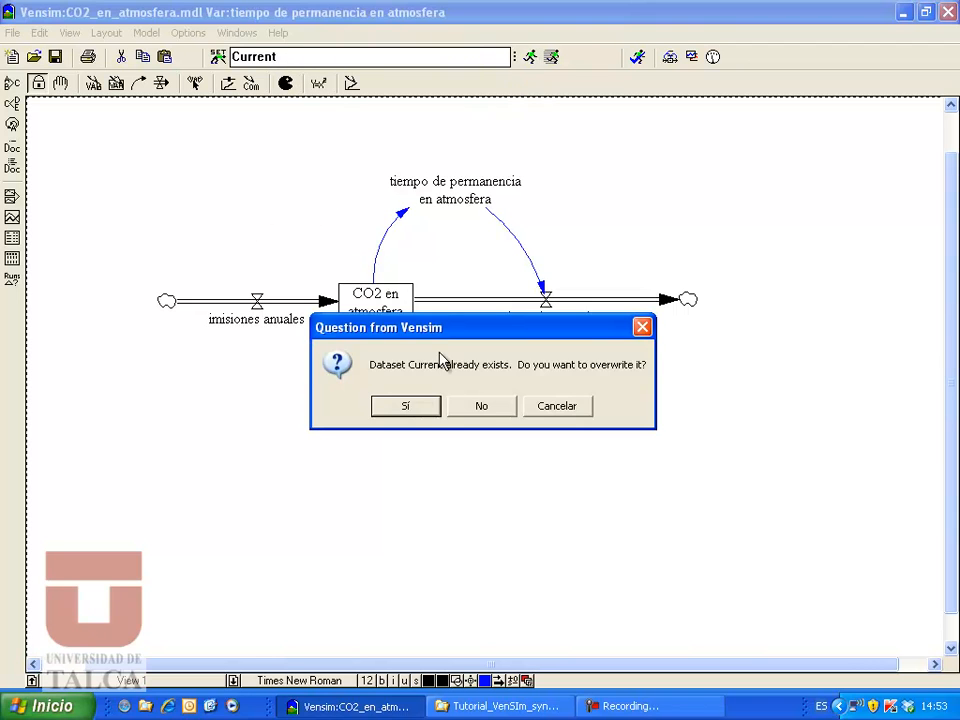
left_click(406, 407)
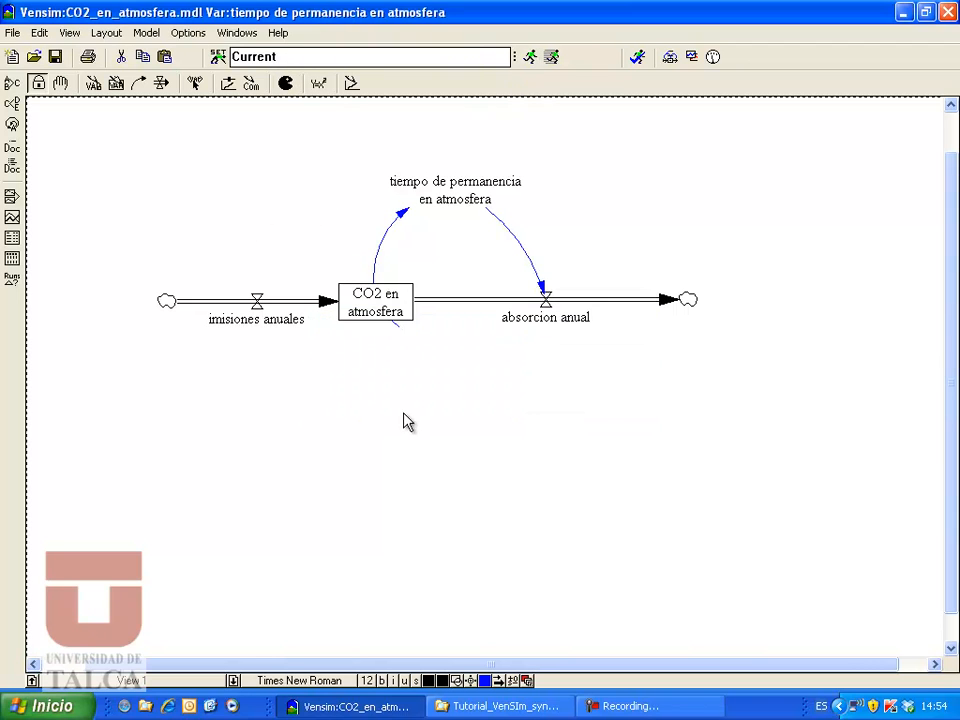
Set the constant of imisiones anuales to 150 Mt/Year
left_click(289, 57)
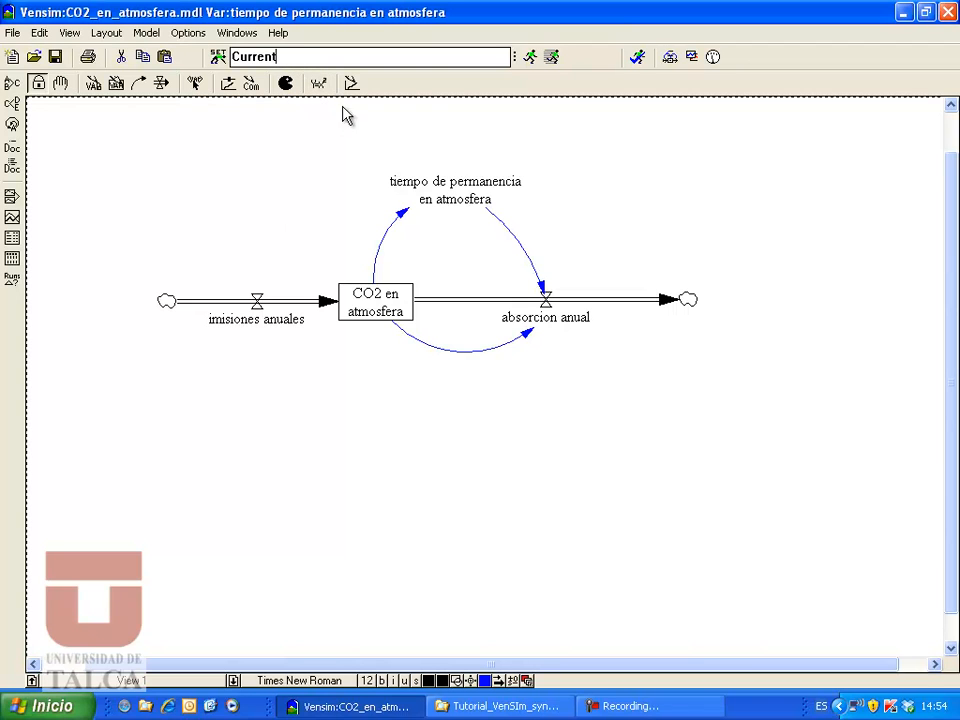
left_click(319, 84)
left_click(264, 326)
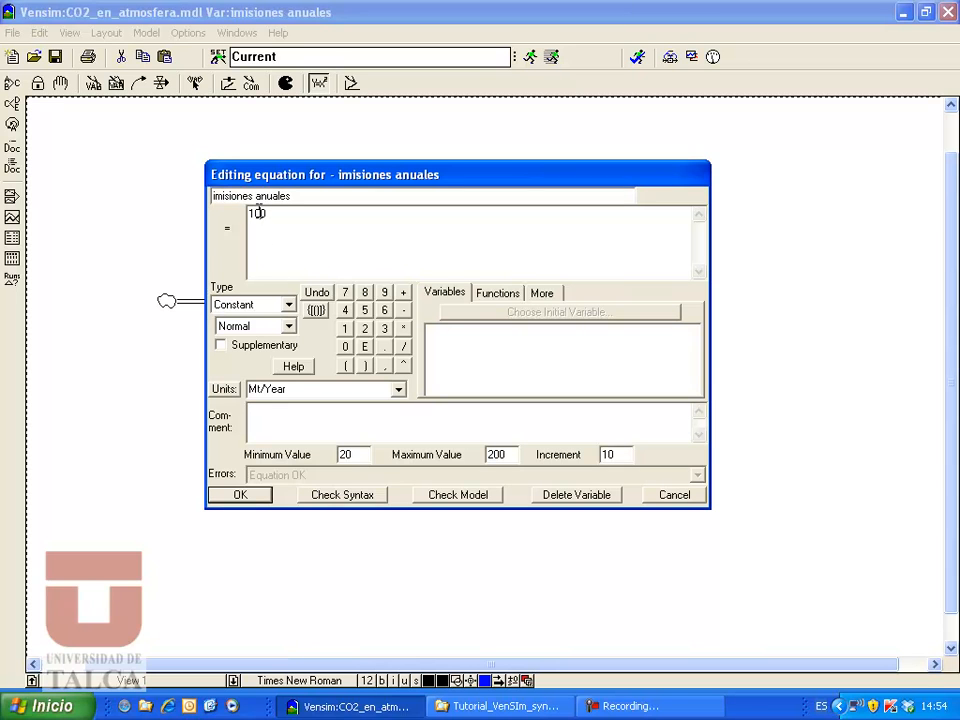
type("5")
left_click(246, 498)
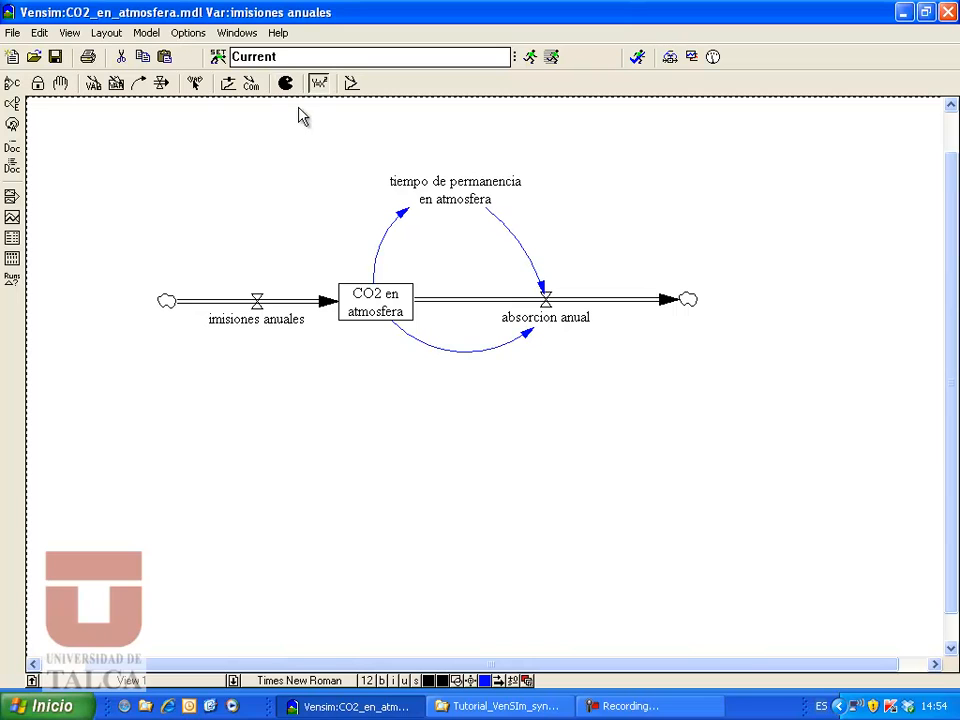
Name the simulation run Mucho and simulate the model
left_click(240, 57)
type("Mucho")
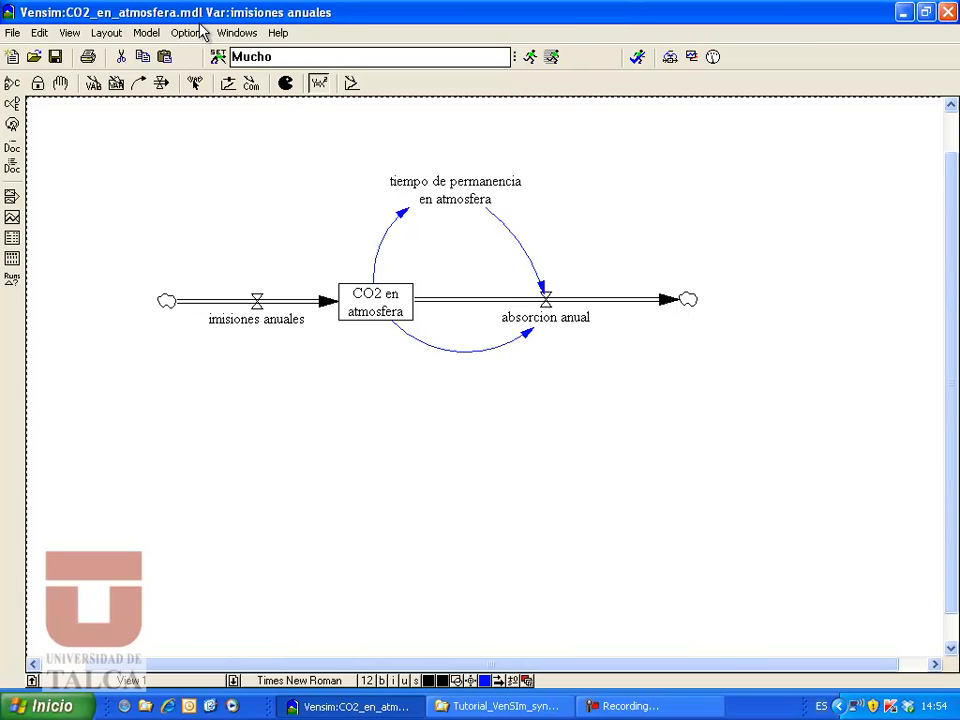
key("Return")
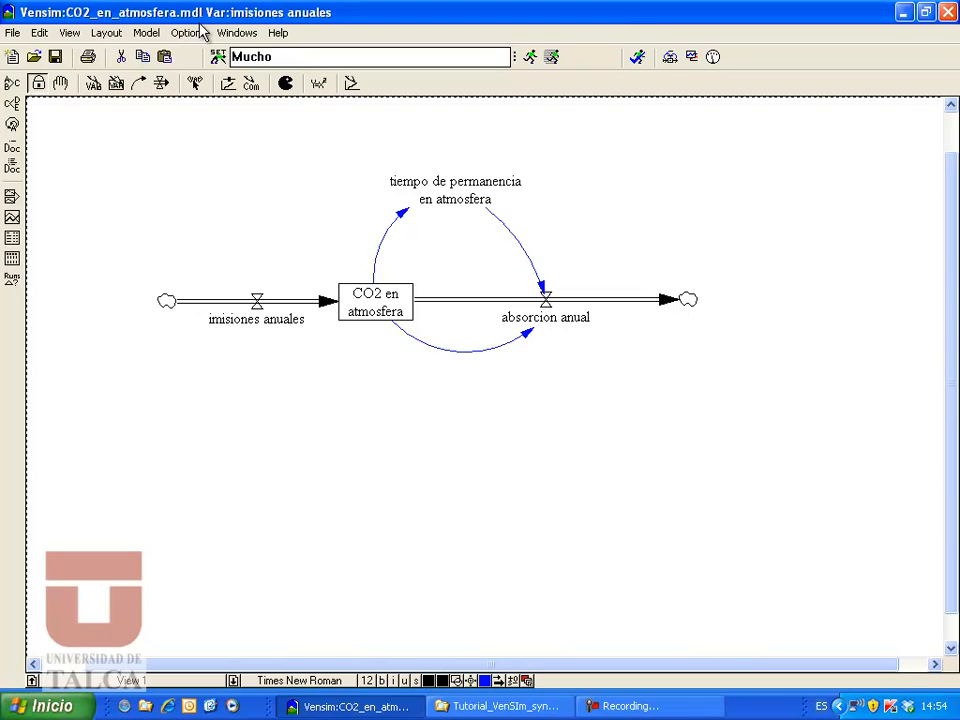
Graph CO2 en atmosfera to compare the Mucho and Current runs, and close the graph
left_click(395, 306)
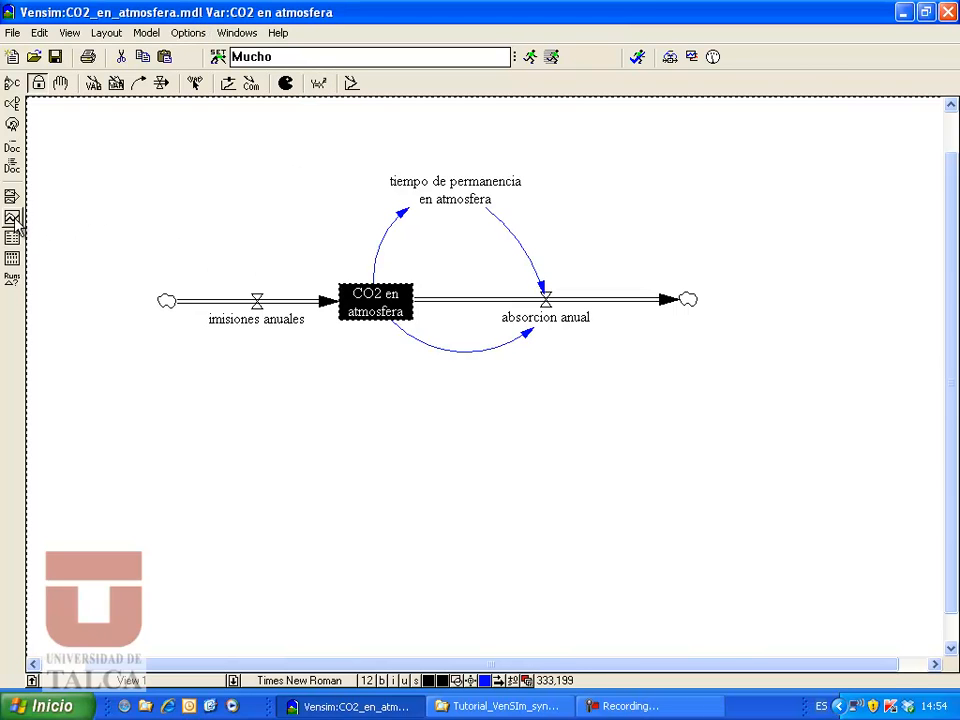
left_click(12, 217)
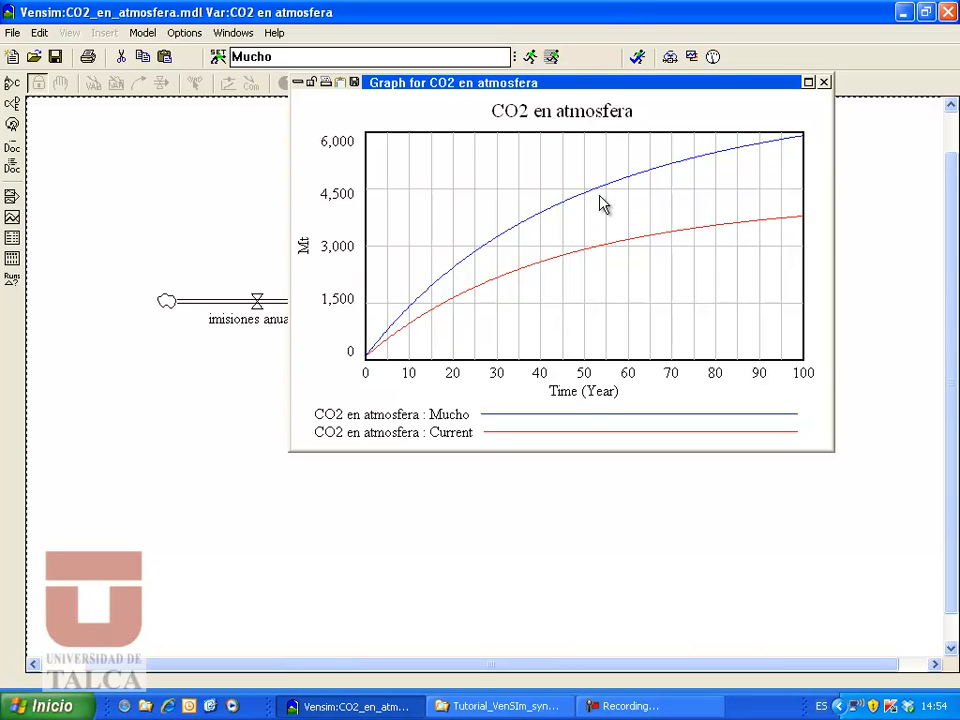
left_click(824, 82)
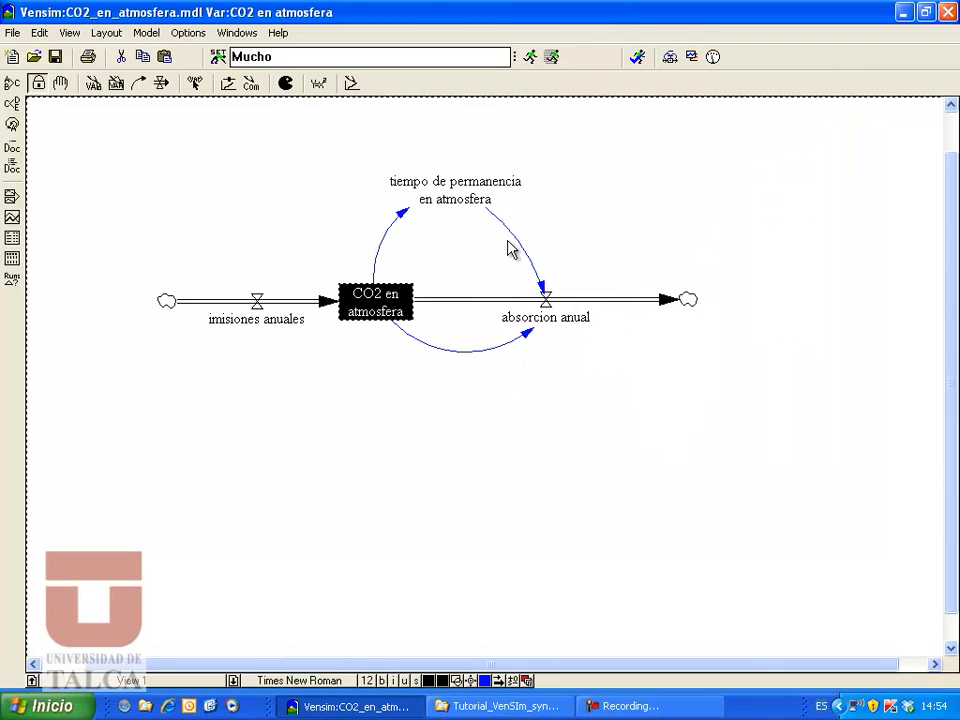
Graph tiempo de permanencia en atmosfera to compare the Mucho and Current runs, and close the graph
left_click(446, 200)
left_click(12, 217)
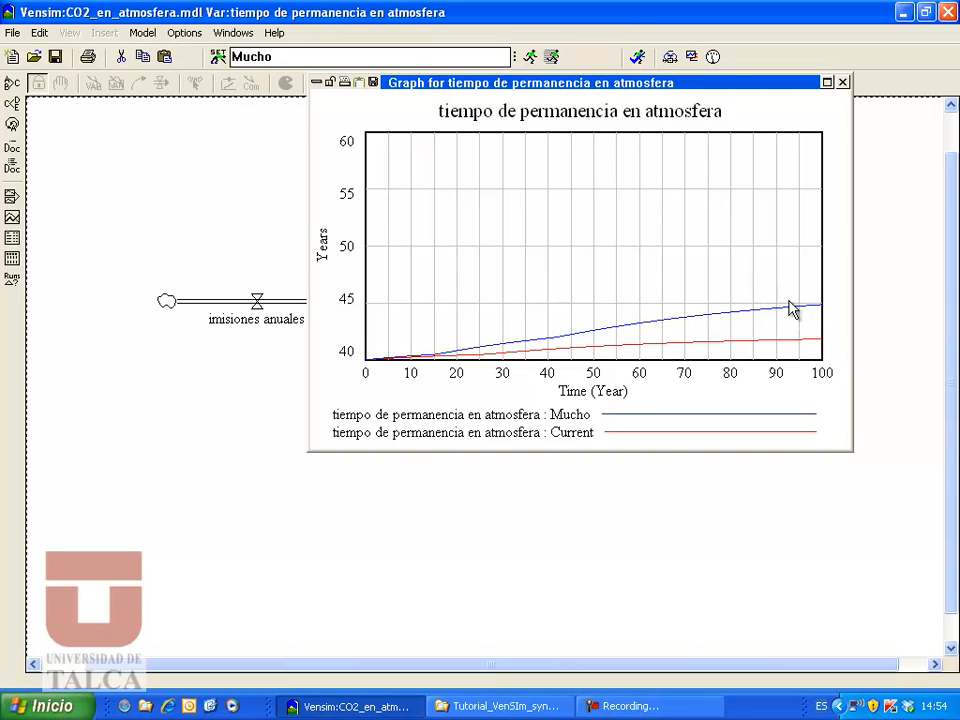
left_click(843, 82)
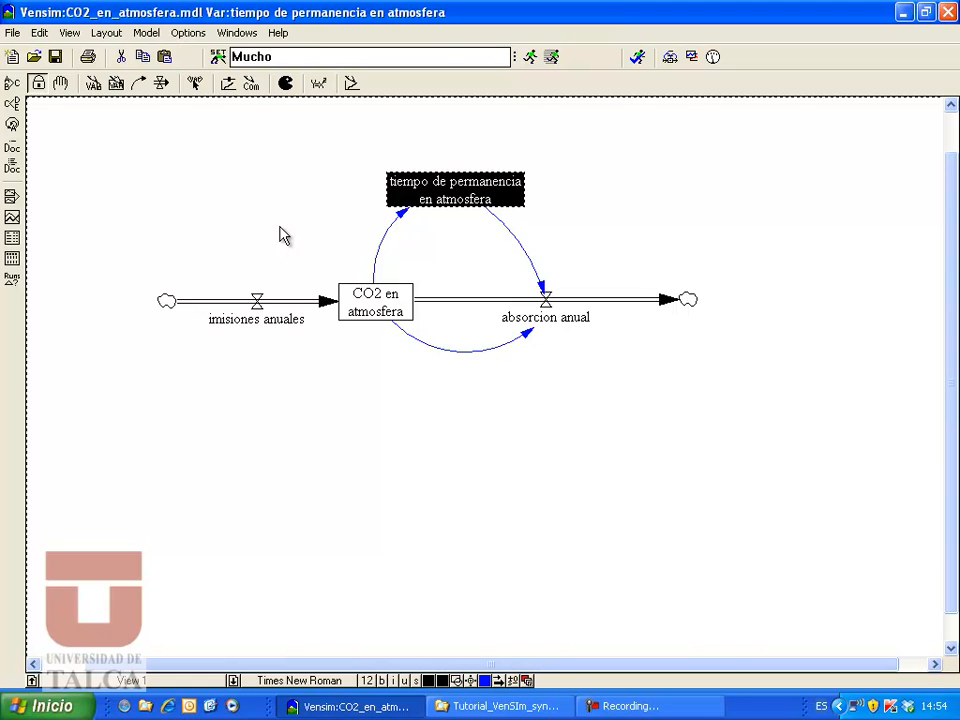
left_click(60, 83)
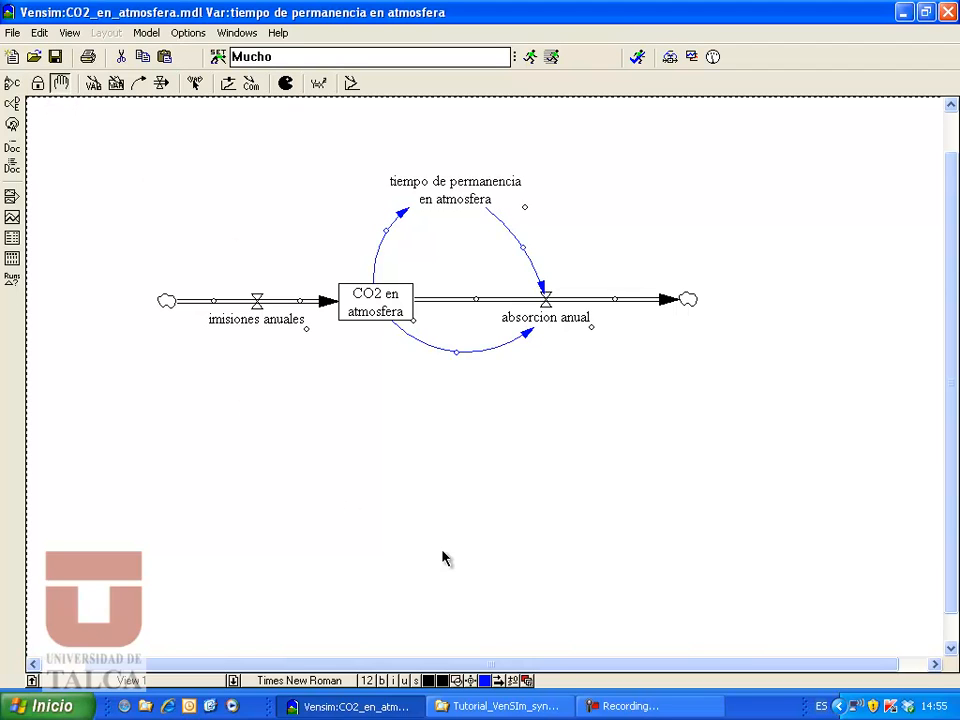